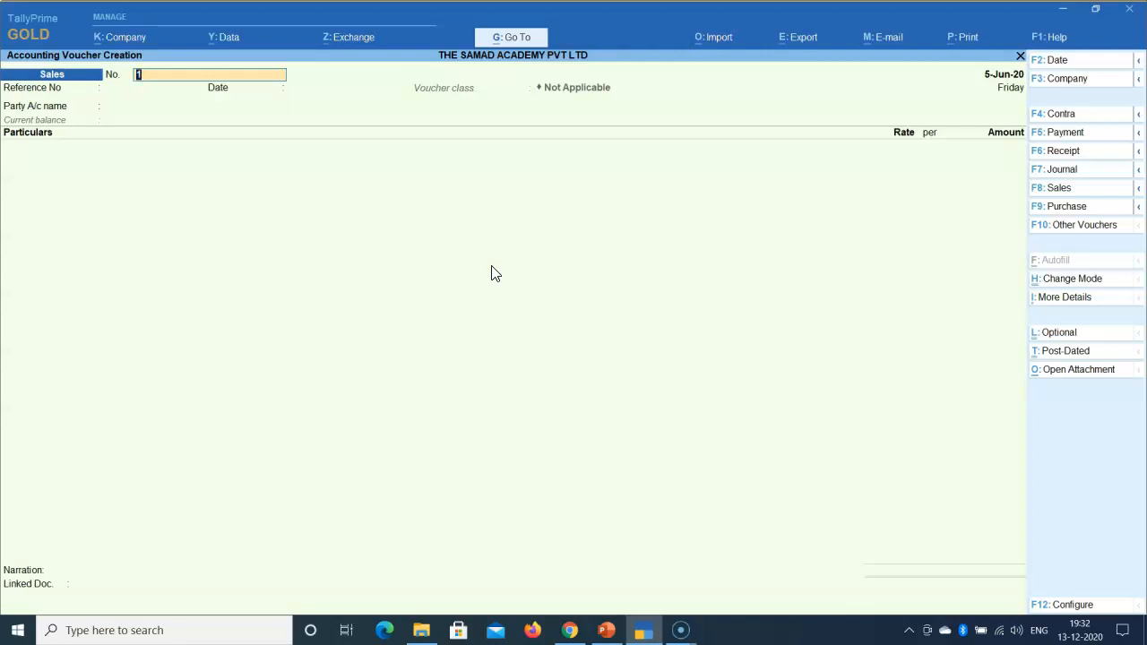
click(1052, 297)
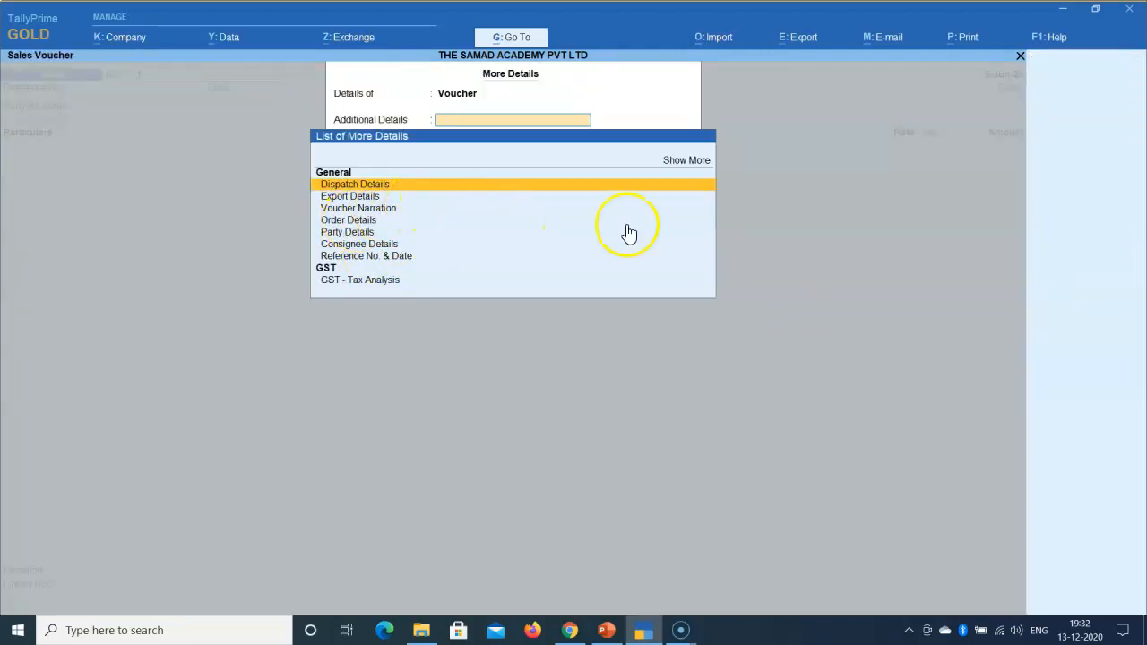
key(Escape)
click(1060, 305)
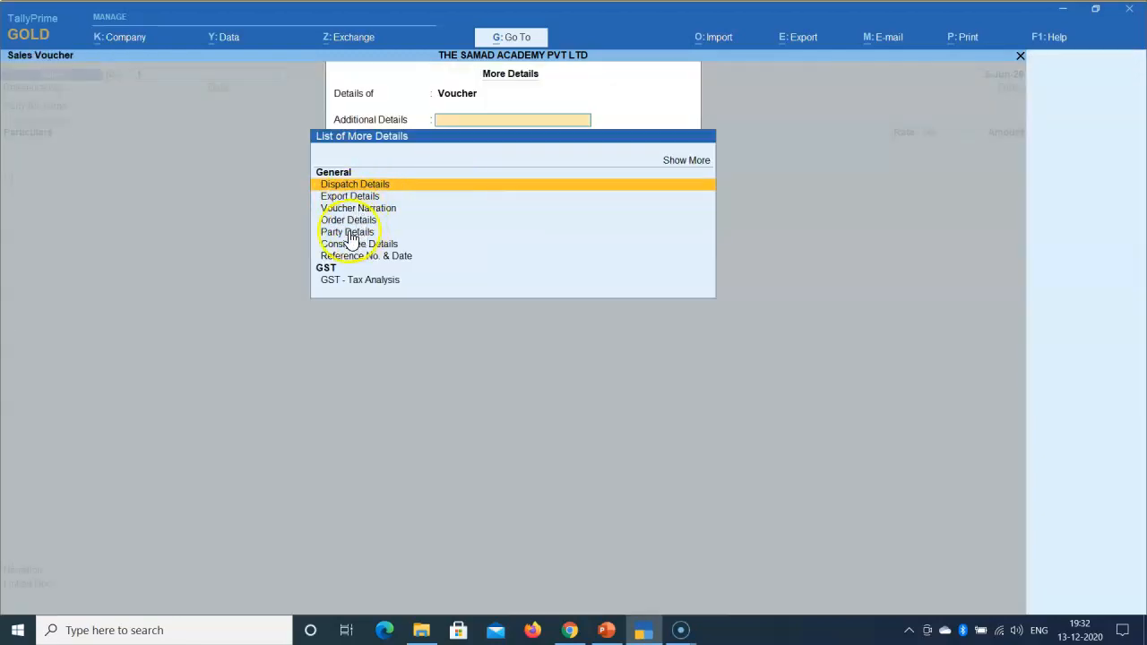
key(Escape)
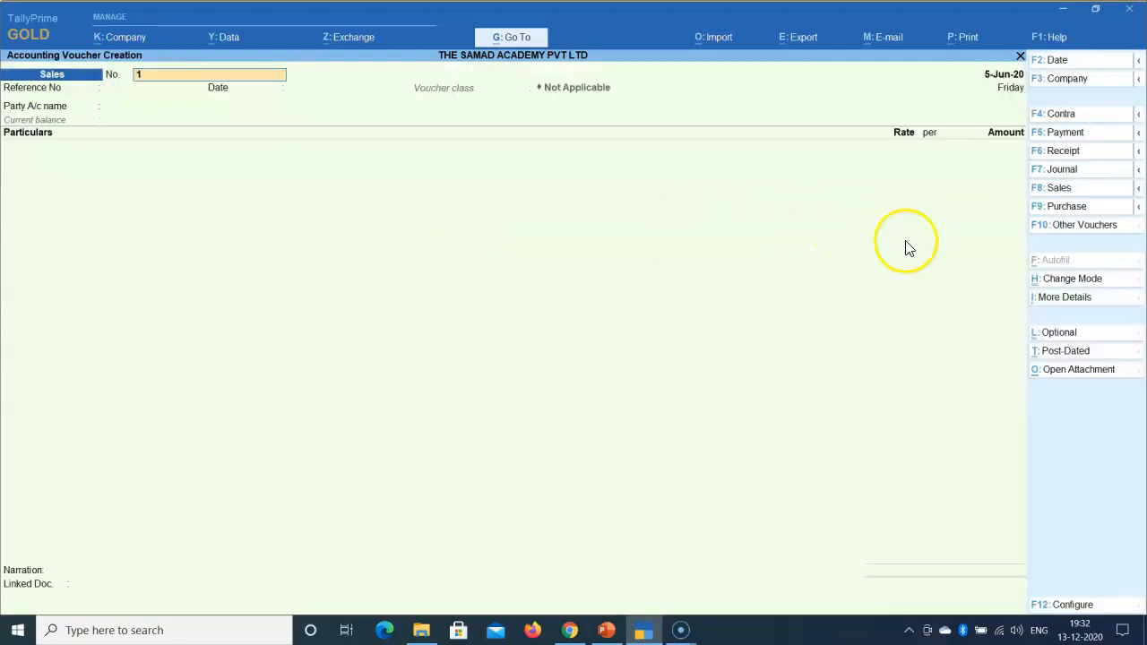
Step: Switch the sales voucher to Item Invoice mode
click(1059, 282)
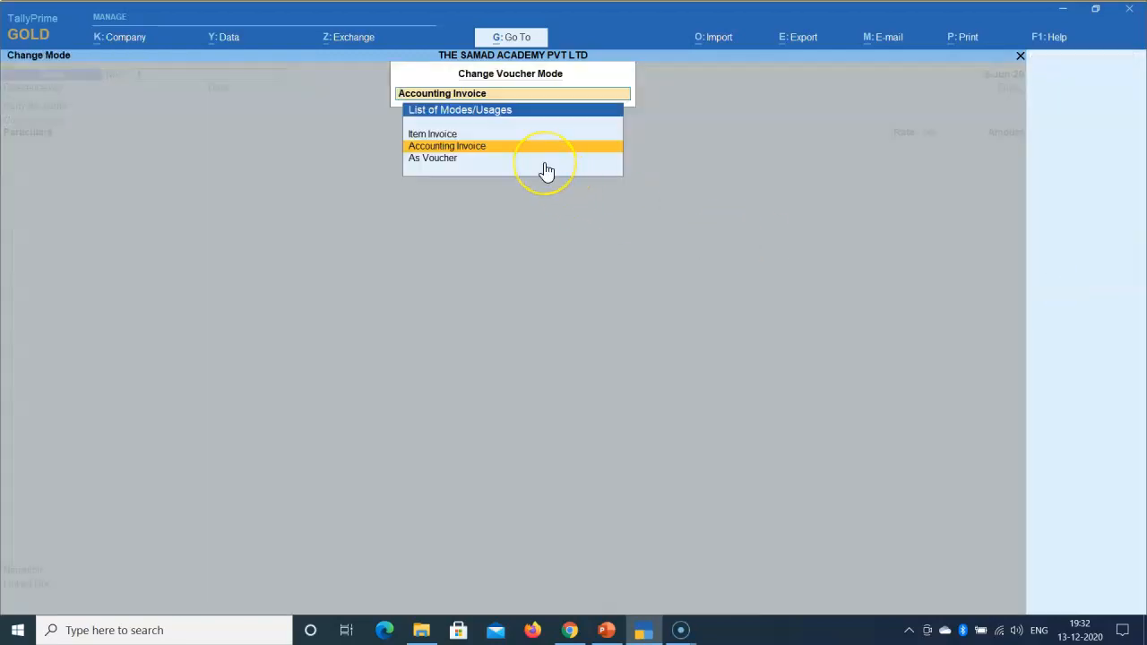
key(Up)
key(Return)
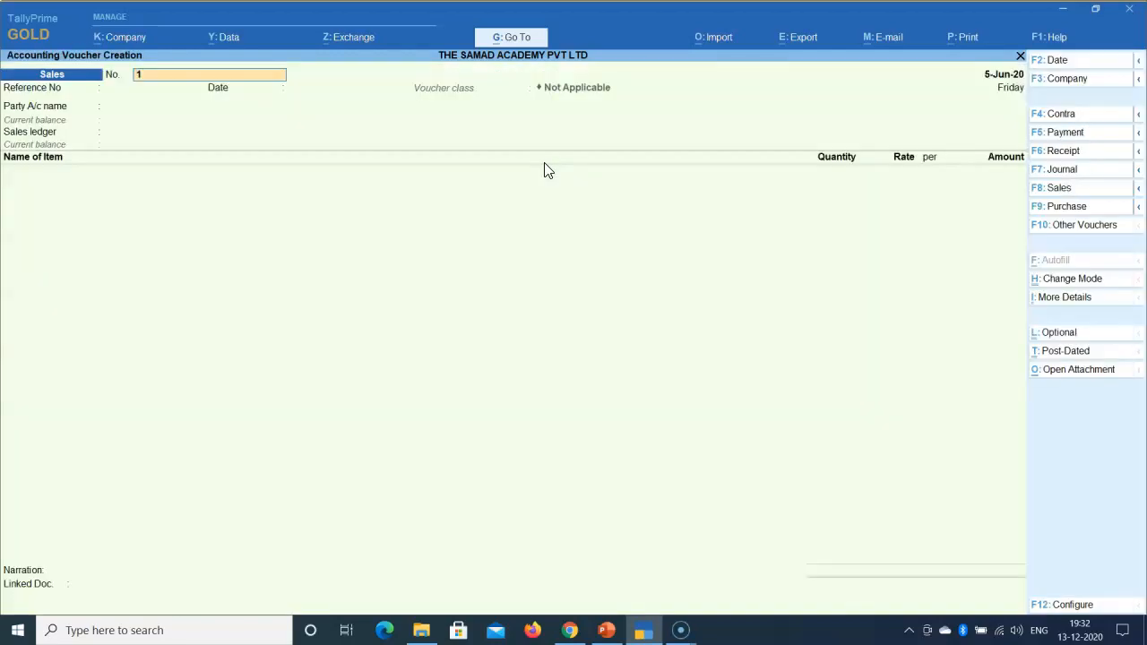
Step: Enter STA/202021/016 as the voucher and reference number of the sales voucher
key(Return)
text(STA/202021/016)
key(Return)
key(Return)
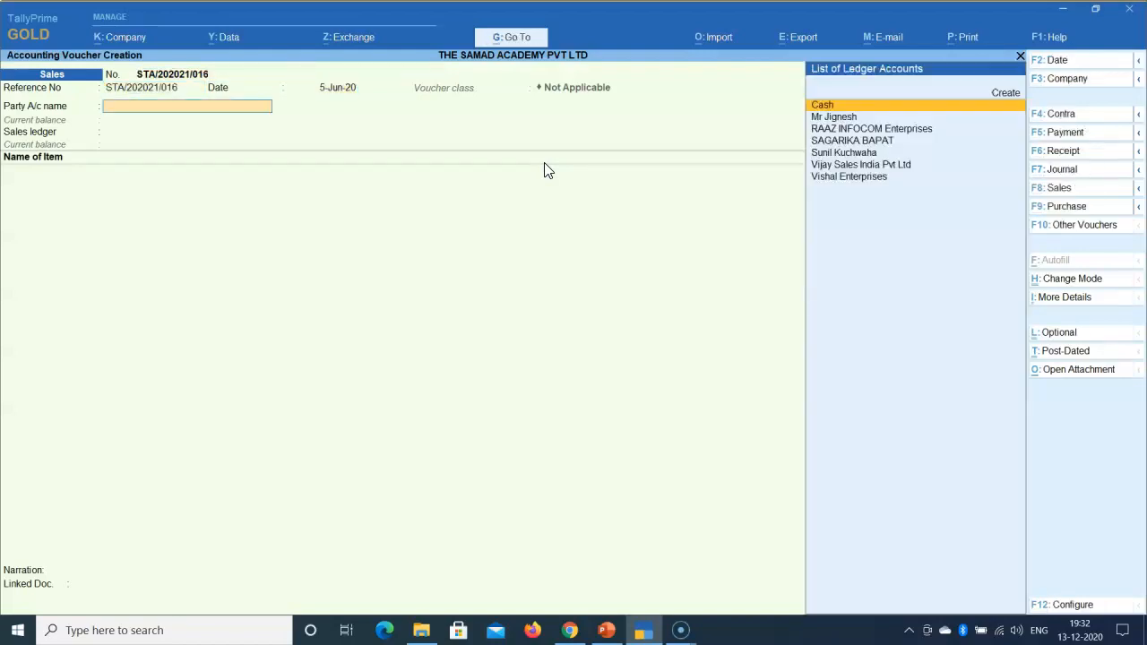
Step: Choose the customer as the voucher's party account and open that customer's ledger for alteration
text(SAGA)
key(Return)
key(ctrl+a)
key(ctrl+Return)
Step: Review the customer ledger's mailing, banking and tax registration details, including the registration type, and accept it without changes
key(Return)
key(Return)
key(Return)
key(Return)
key(Return)
key(Return)
key(Return)
key(Return)
key(Return)
key(Return)
key(Return)
key(Return)
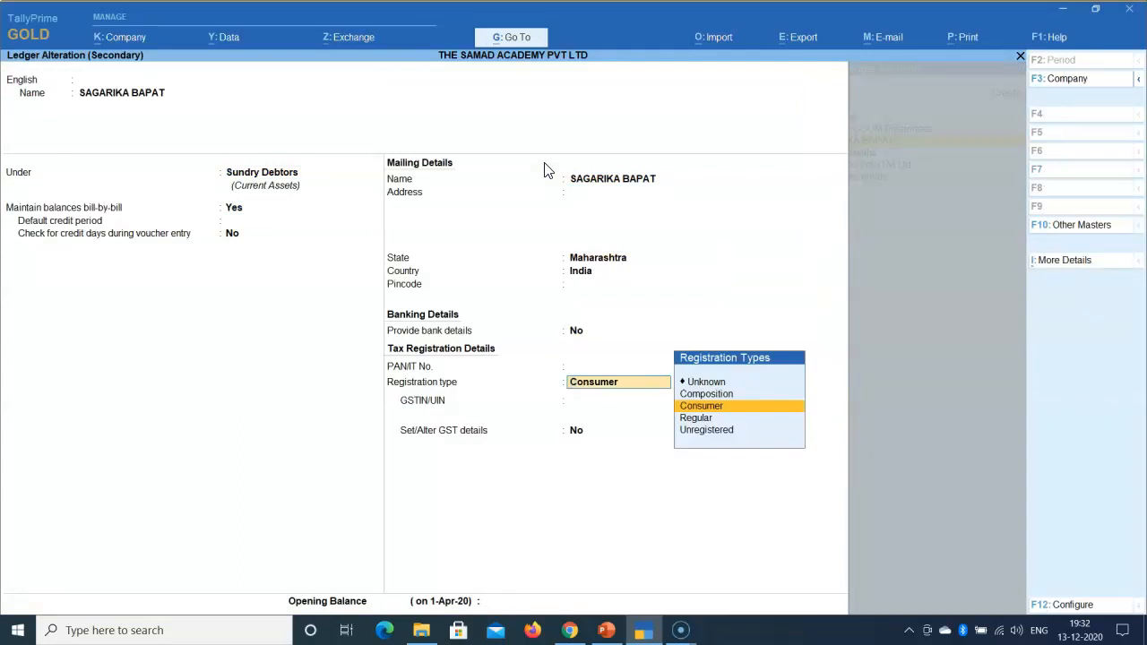
key(Return)
key(Return)
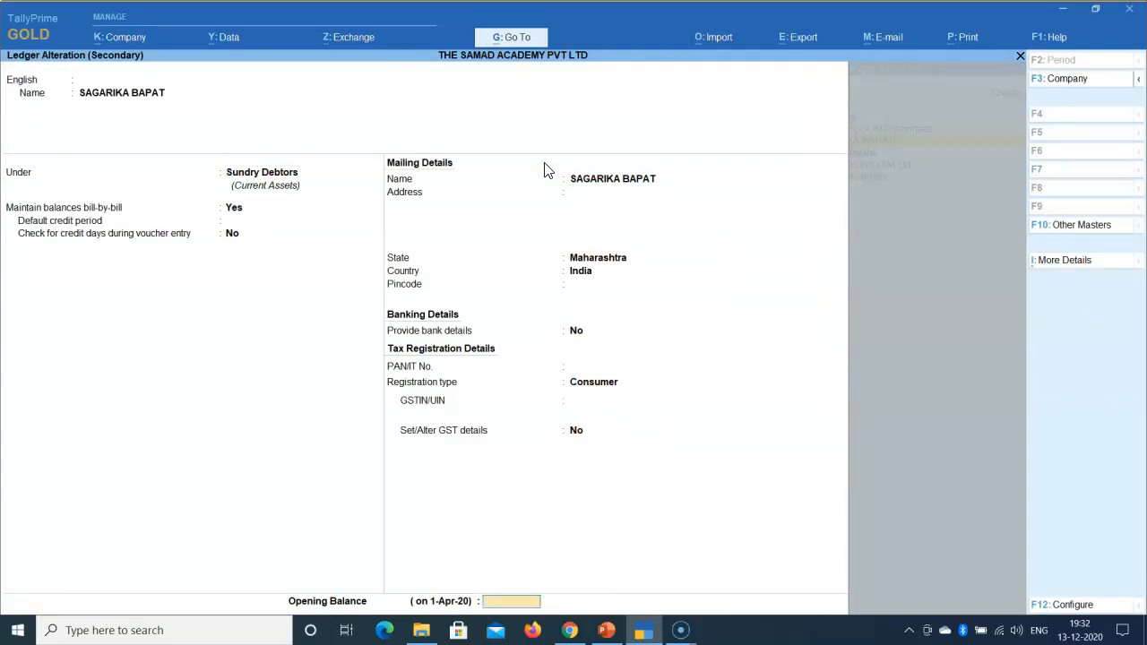
key(Return)
key(Return)
Step: Leave the dispatch, order and export details blank and accept the customer's party details for the voucher
key(Return)
key(Return)
key(Return)
key(Return)
key(Return)
key(Return)
key(Return)
key(Return)
key(Return)
key(Return)
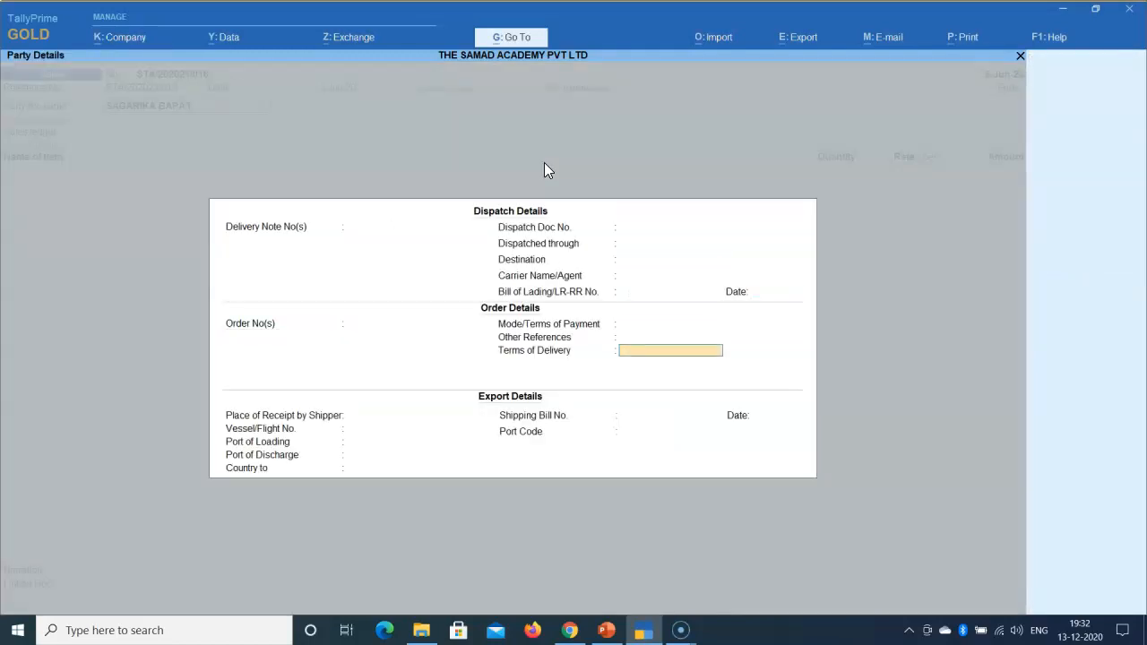
key(Return)
key(Return)
key(Return)
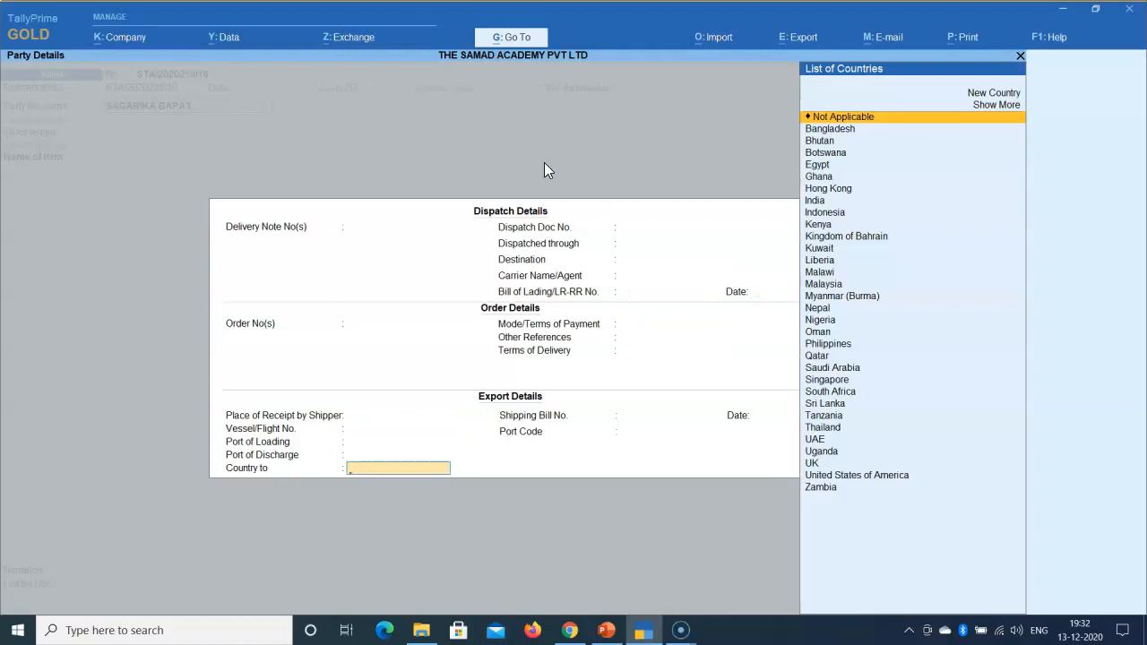
key(Return)
key(Return)
key(Return)
key(Return)
key(Return)
key(Return)
key(Return)
key(Return)
key(Return)
key(Return)
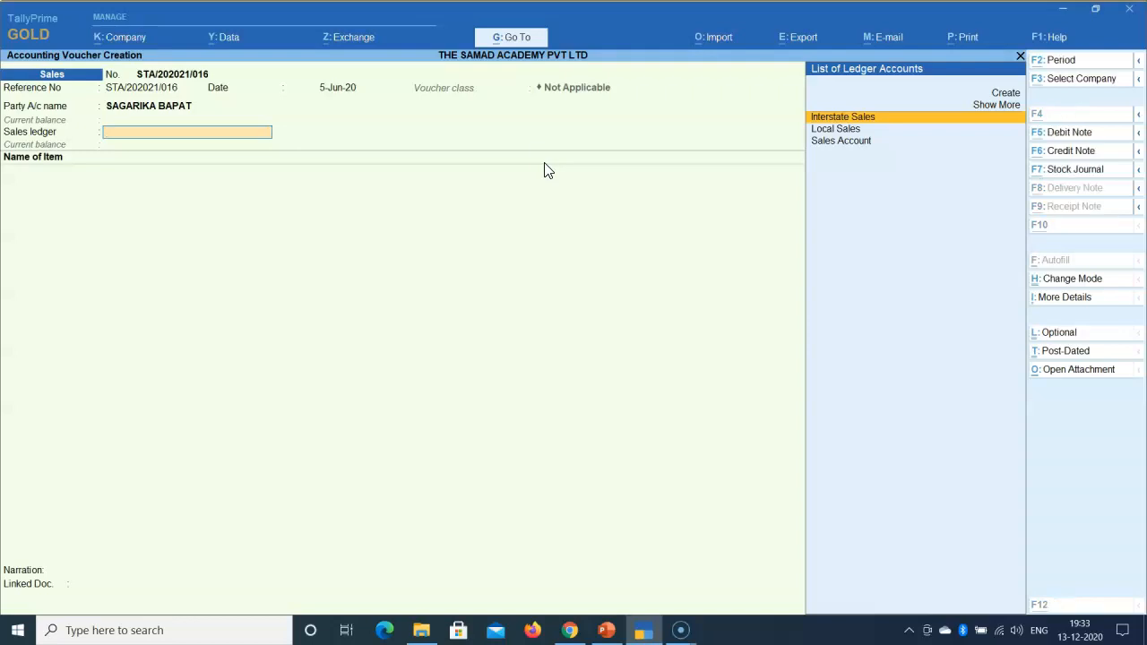
Step: Start a new sales ledger named SALES OF ASSETS under the Sales Accounts group
key(alt+c)
text(SALES OF ASSETS)
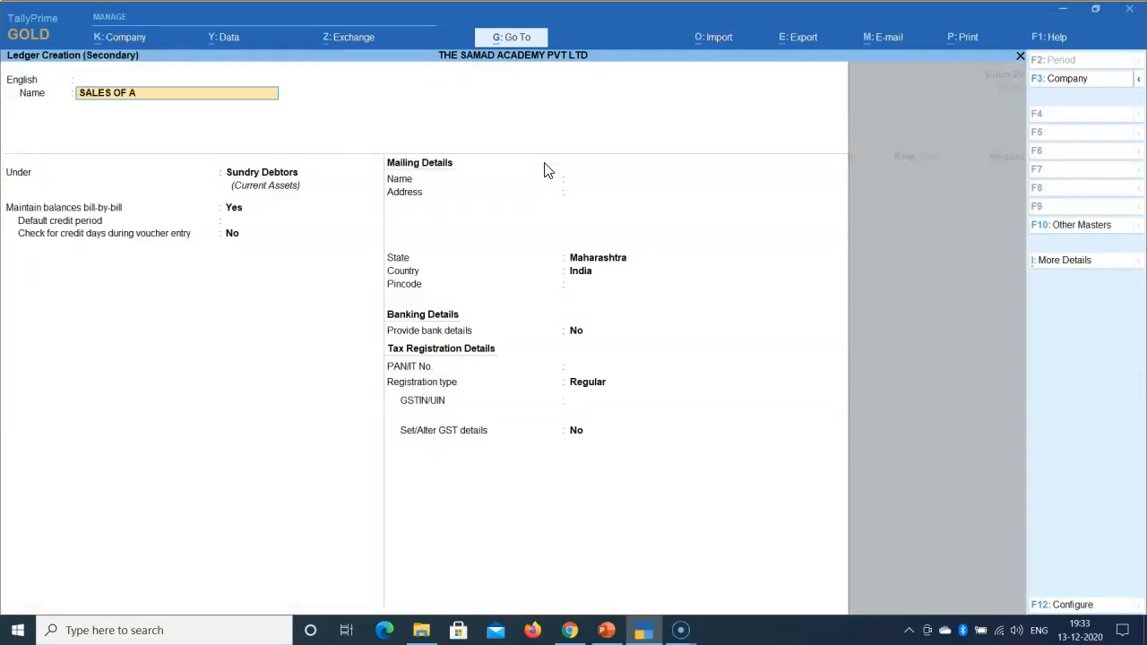
key(Return)
key(Return)
key(Return)
key(BackSpace)
text(SAL)
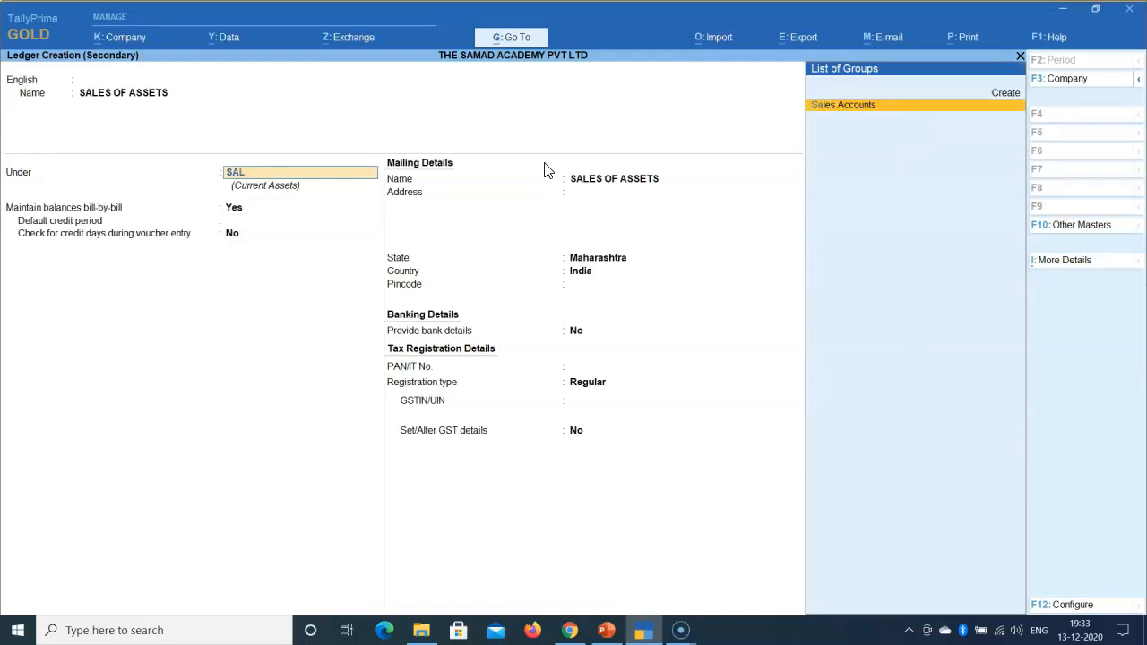
key(Return)
Step: Keep GST applicable for the SALES OF ASSETS ledger, set its type of supply to Goods, and save it
key(Return)
key(Return)
key(Return)
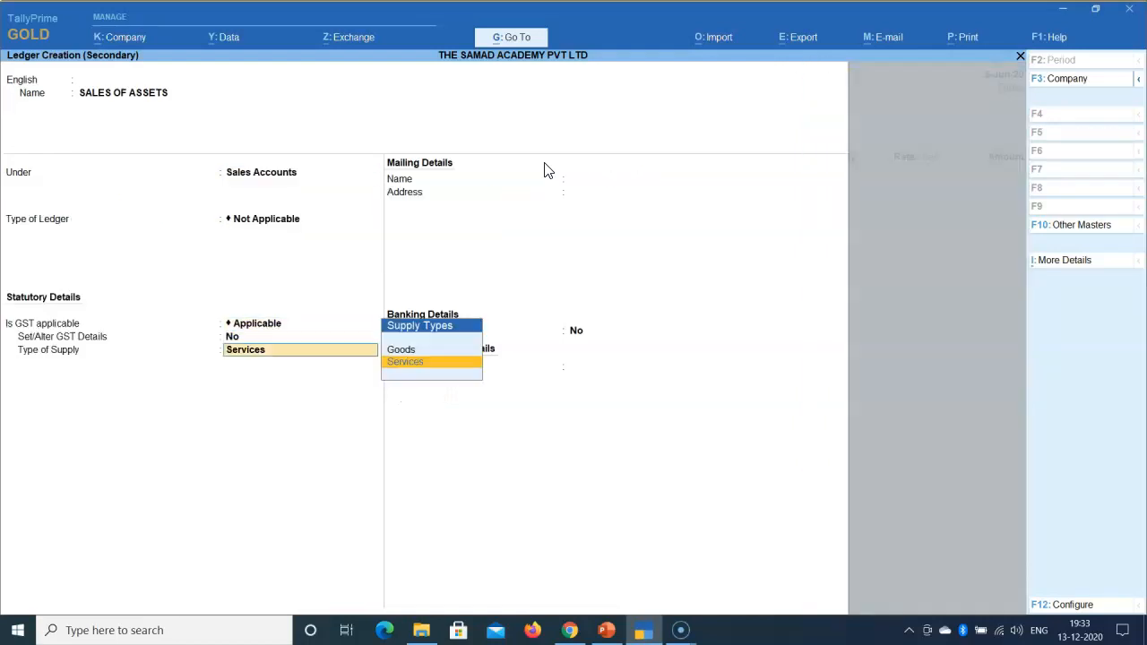
key(Up)
key(Return)
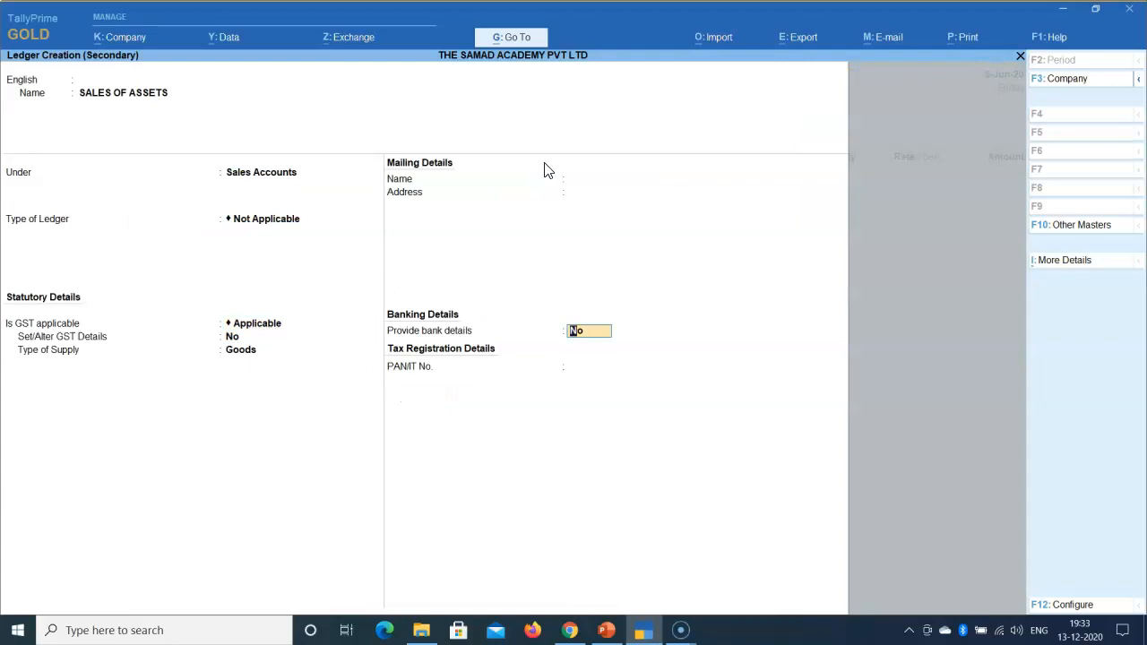
key(Return)
key(Return)
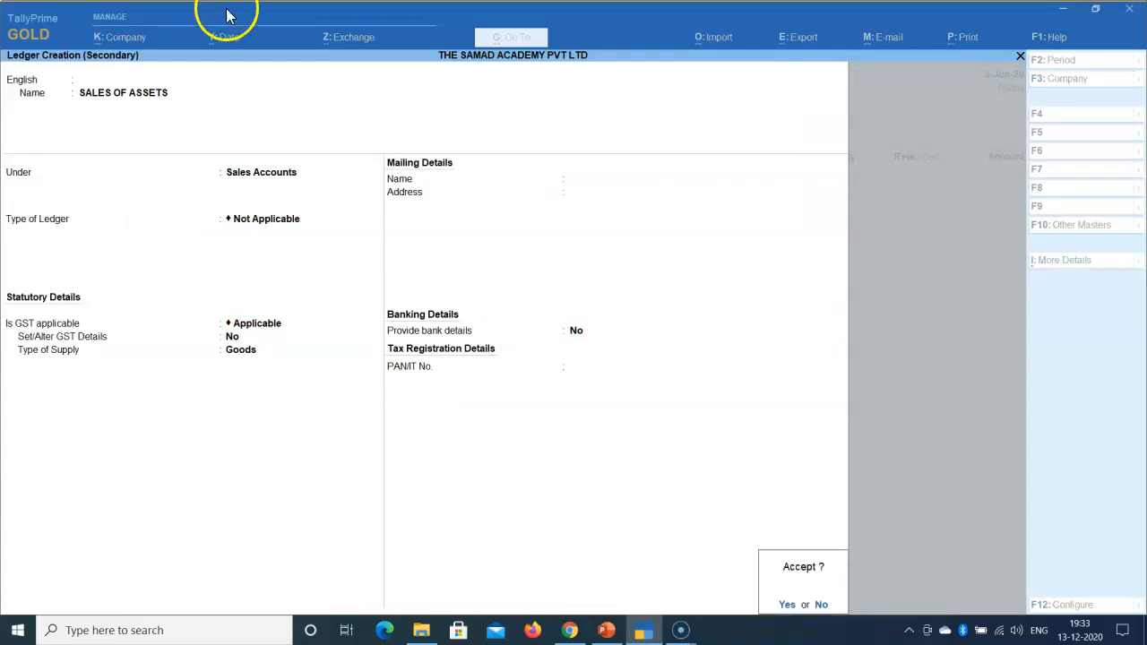
click(233, 179)
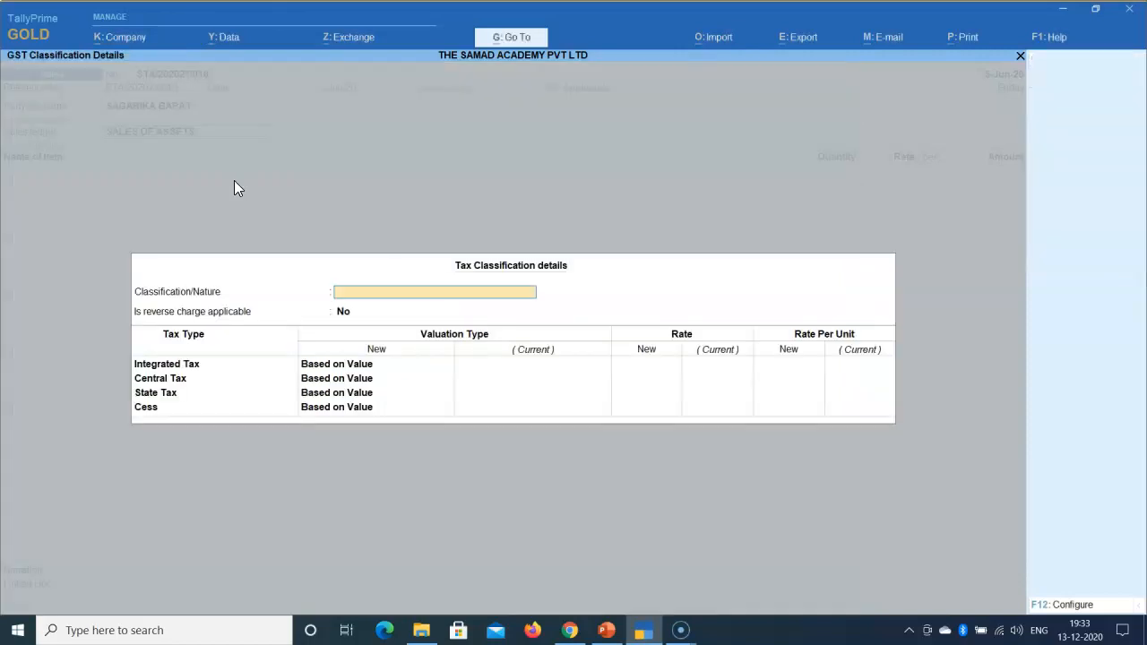
Step: Accept the tax classification details of the sales ledger with their default entries
key(Return)
key(Return)
key(Return)
key(Return)
key(Return)
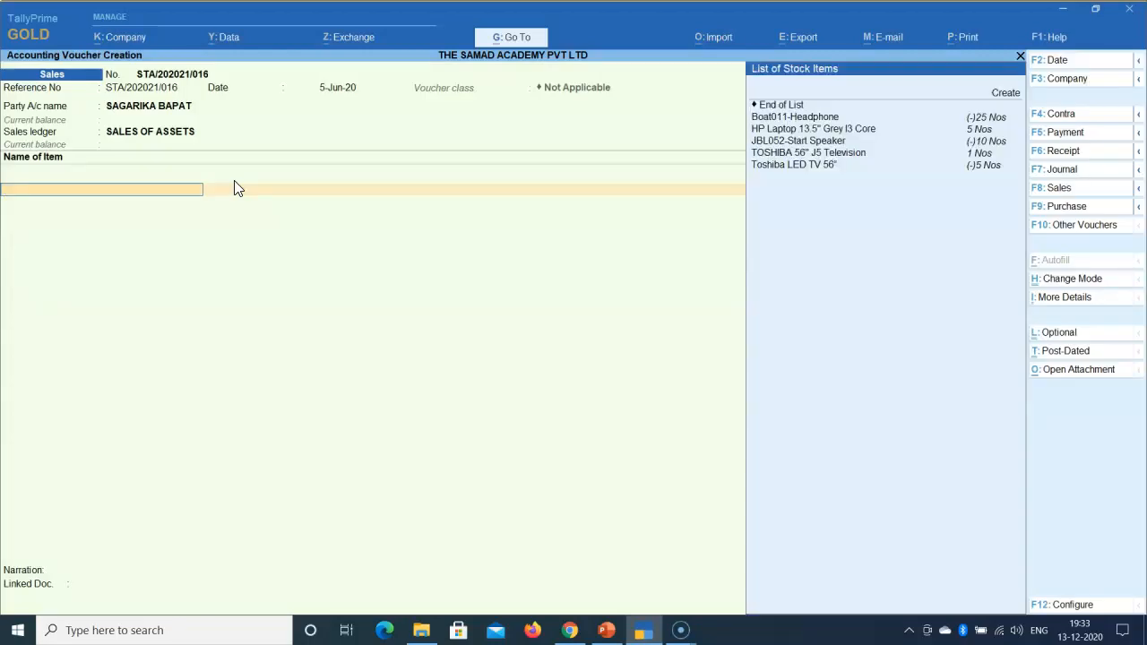
Step: Start a new stock item named FURNTITER from the voucher's item line
key(alt+c)
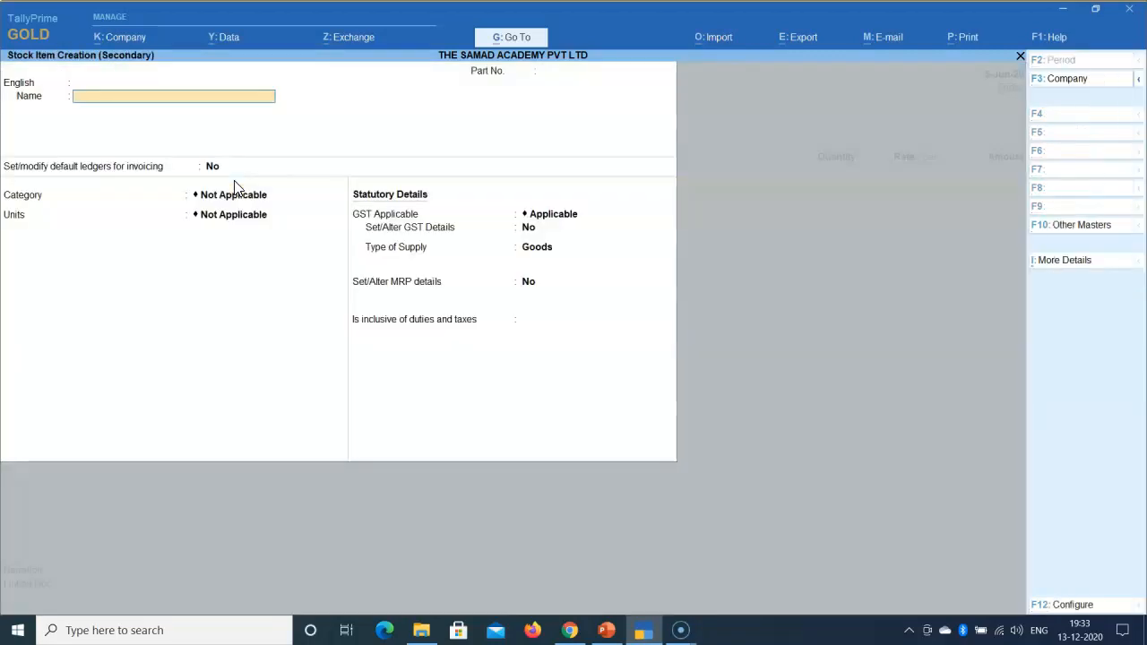
text(FURNTITER)
key(Return)
key(Return)
key(Return)
key(Return)
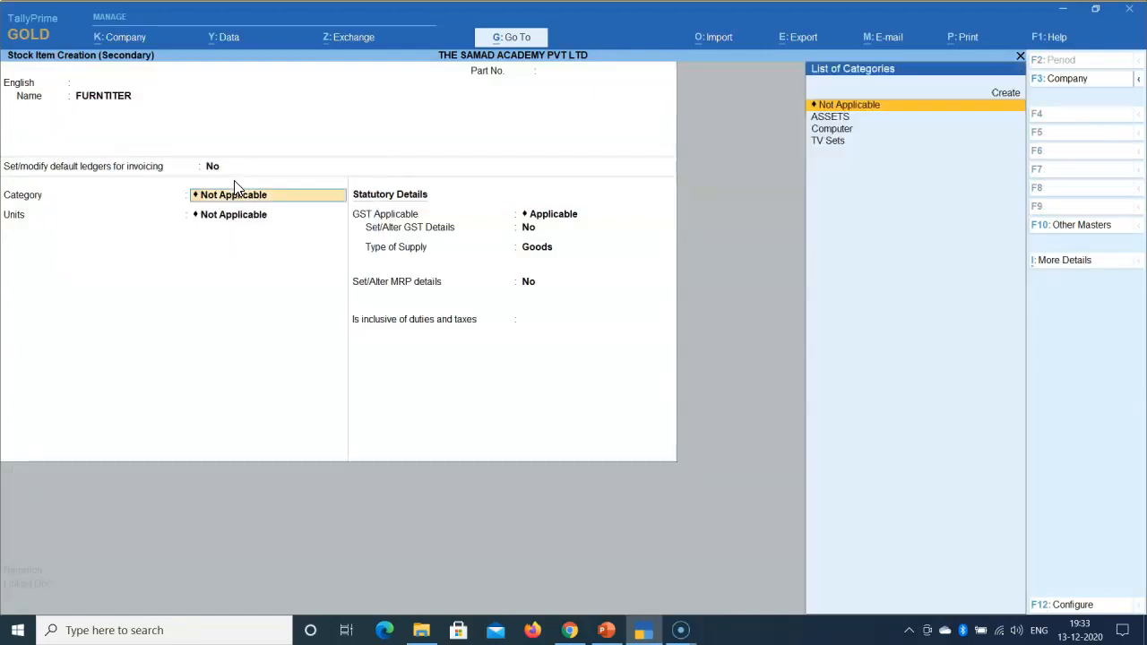
Step: Set the item's category to ASSETS and units to Nos, keeping Avg. Cost costing and Avg. Price market valuation
key(Down)
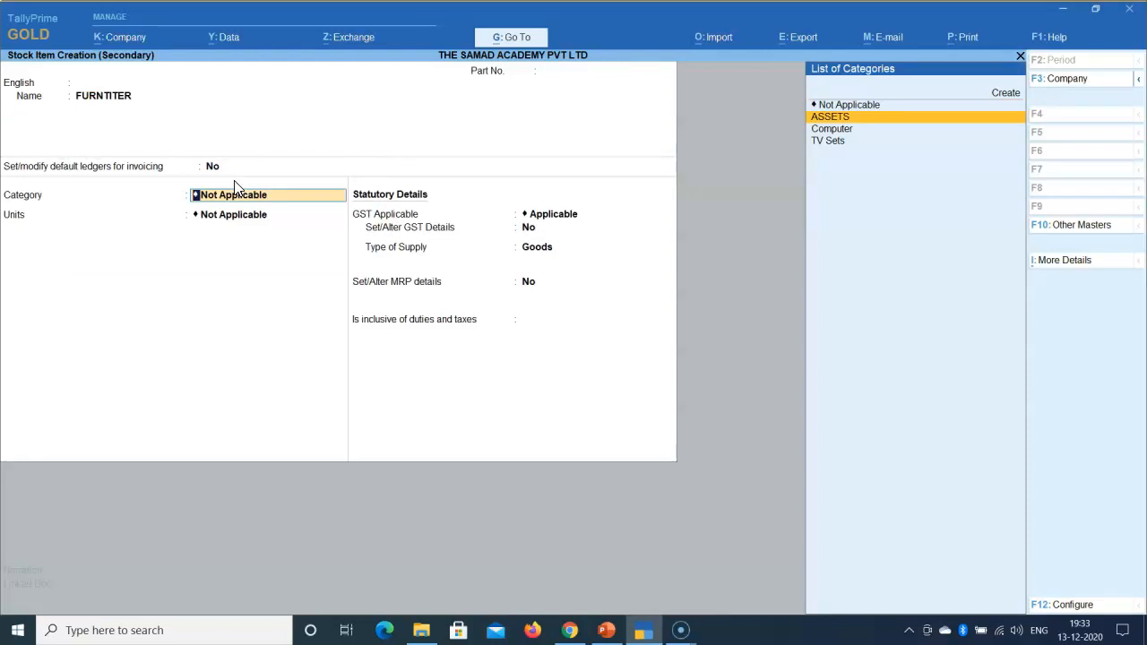
key(Return)
key(Down)
key(Return)
key(Return)
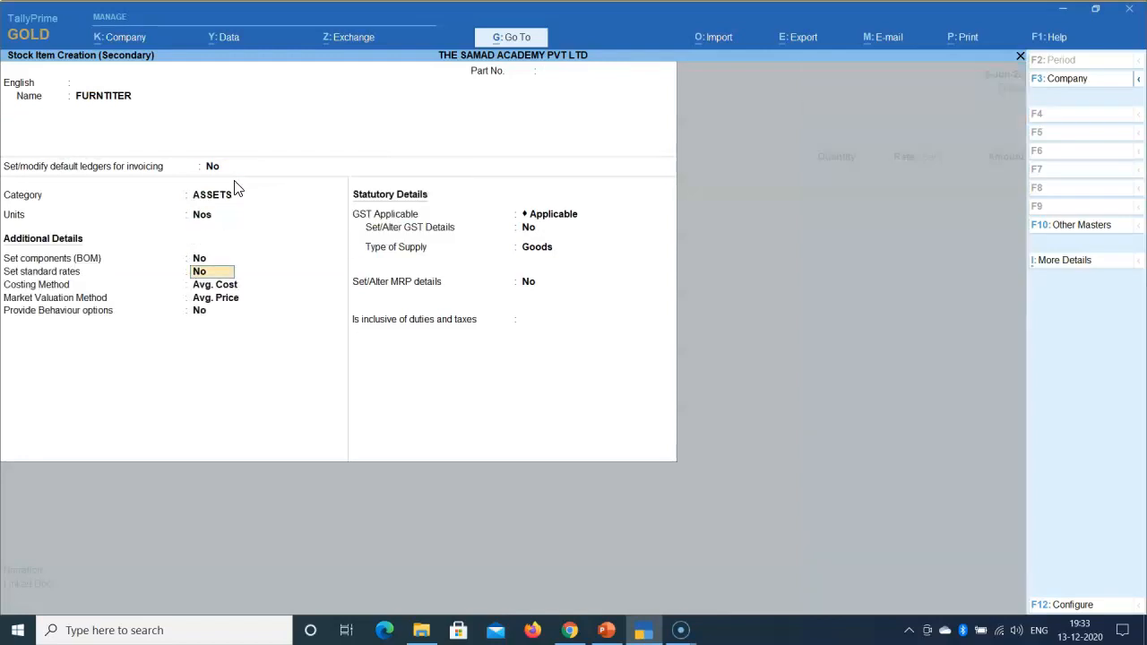
key(Return)
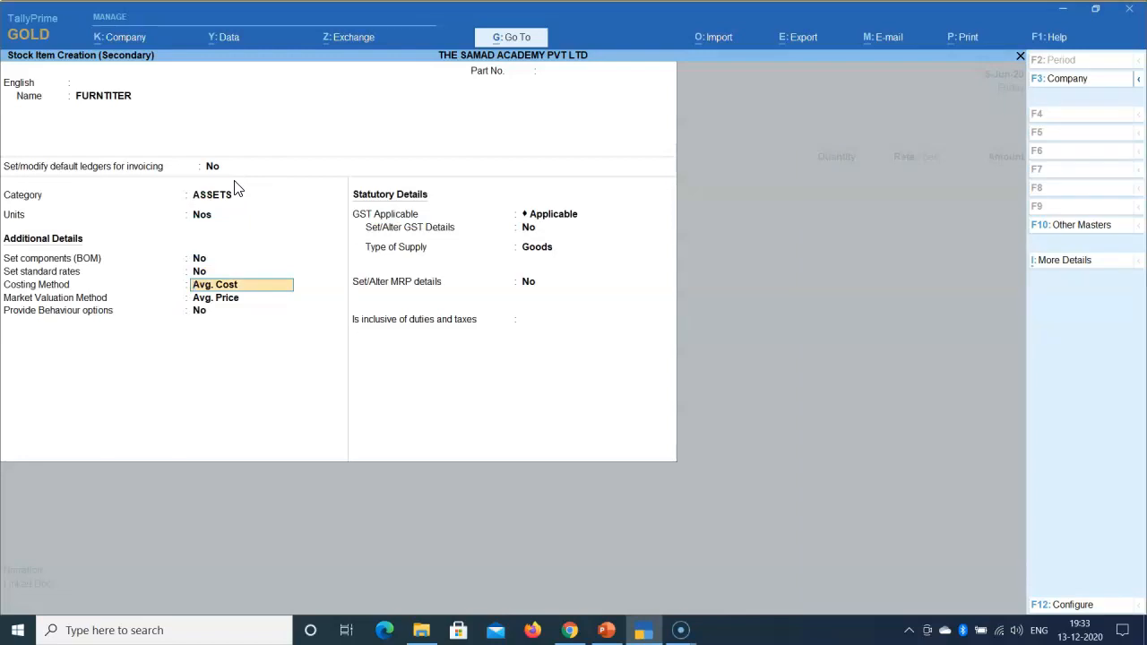
key(Return)
key(Return)
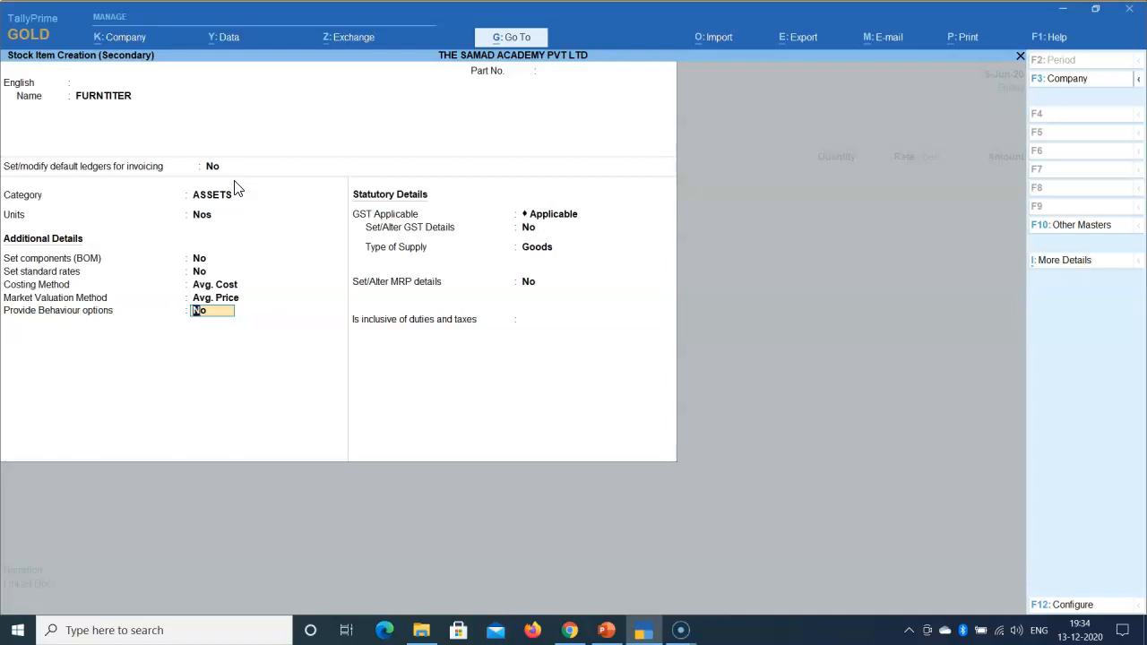
Step: Check the stock item configuration and the available costing and market valuation methods without changing them
click(1074, 606)
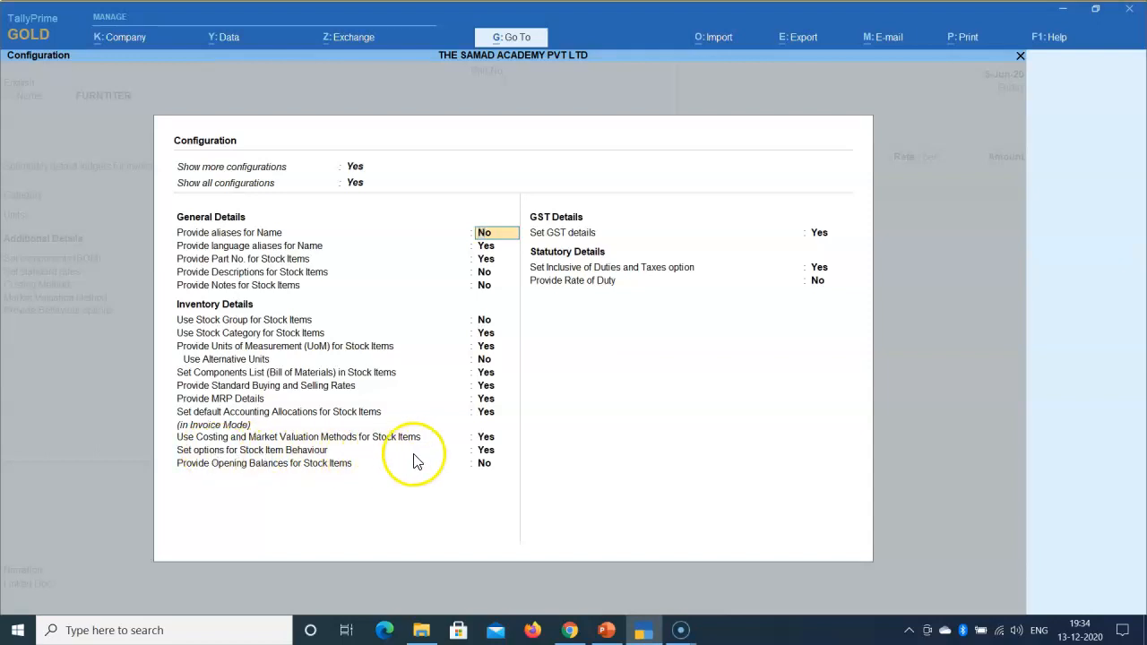
key(ctrl+a)
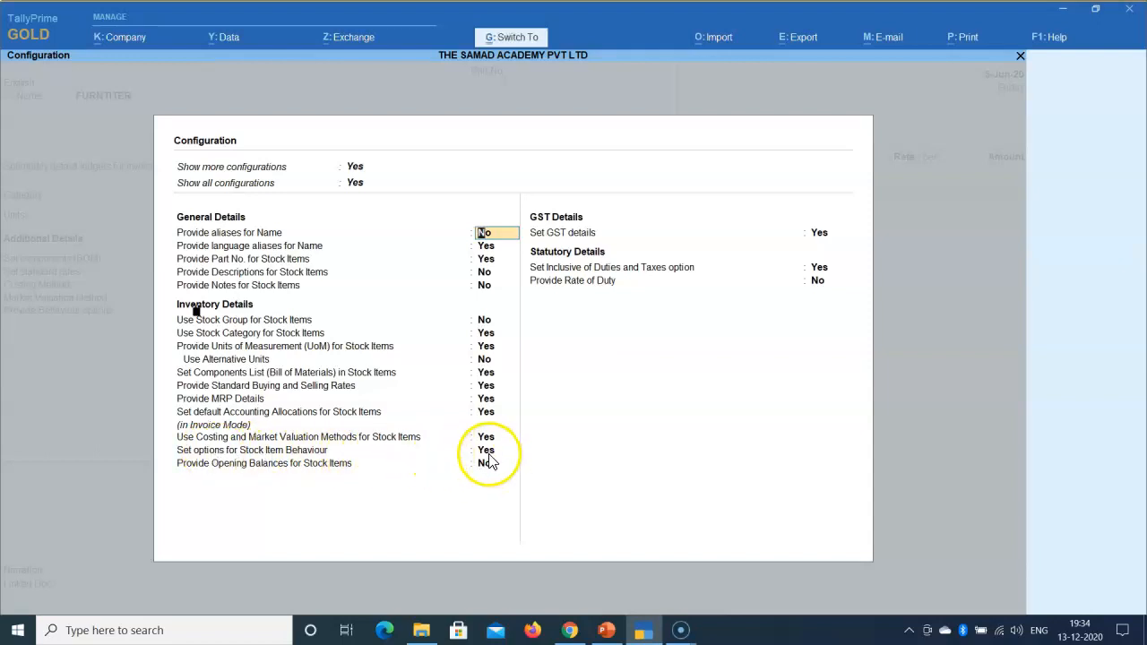
key(Up)
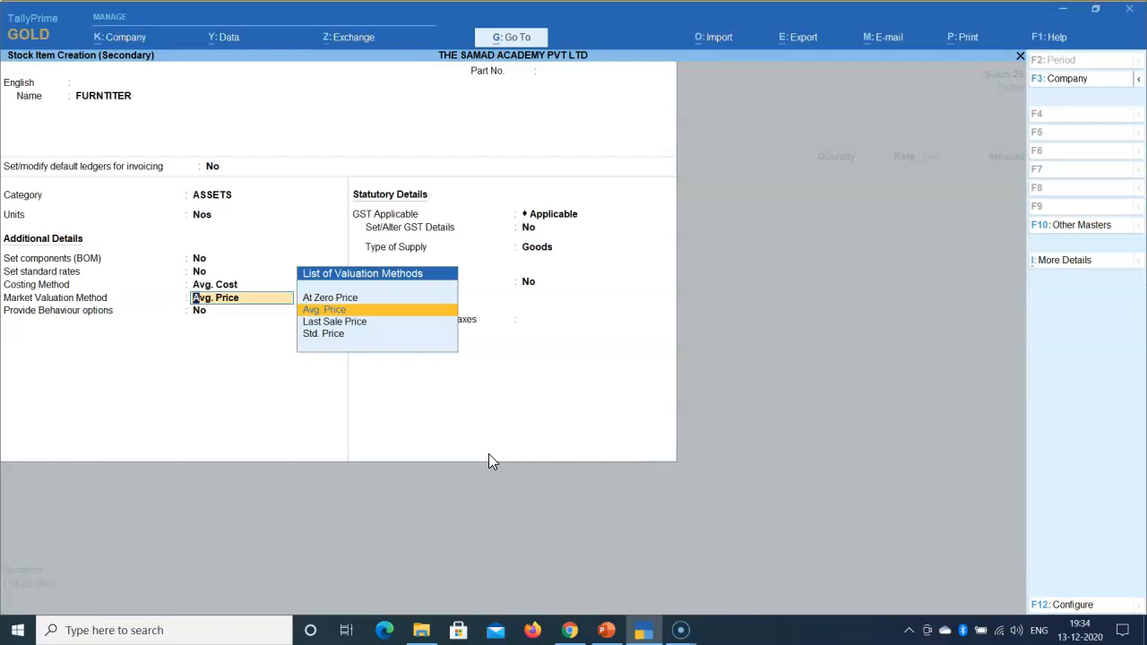
key(Up)
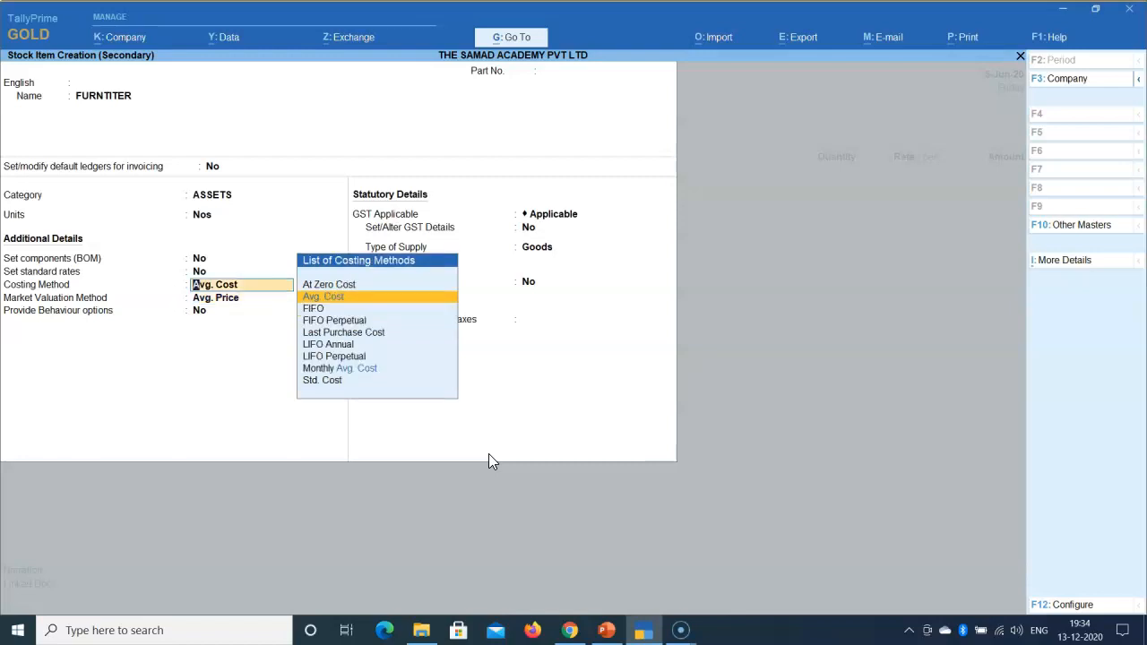
key(Return)
key(Return)
Step: Enable behaviour options for the stock item and set all sales to be treated as new manufacture
text(y)
key(Return)
key(Return)
key(Return)
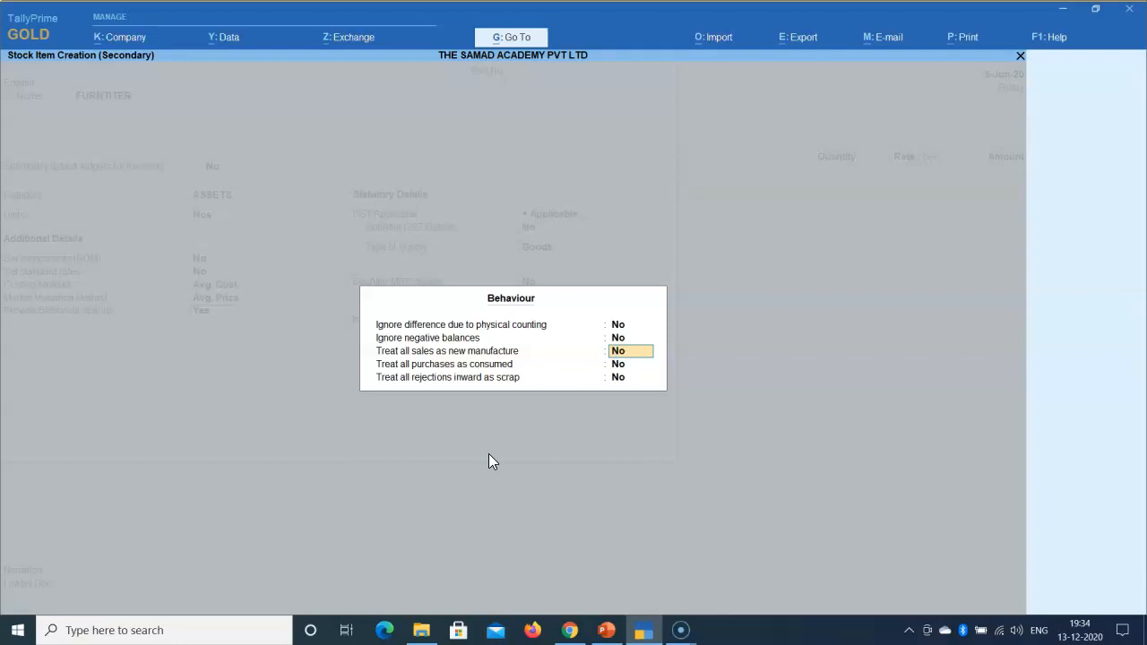
text(y)
key(Return)
key(Return)
key(Return)
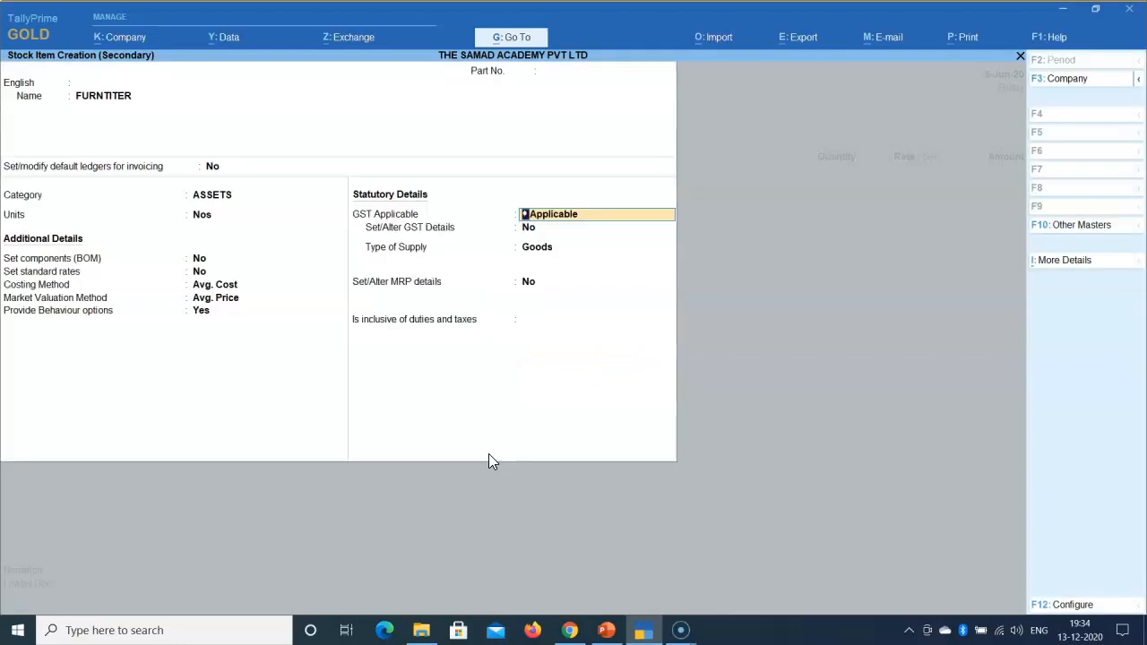
Step: Enable GST details for the stock item and enter HSN/SAC 545425
key(Return)
text(y)
key(Return)
text(545425)
key(Return)
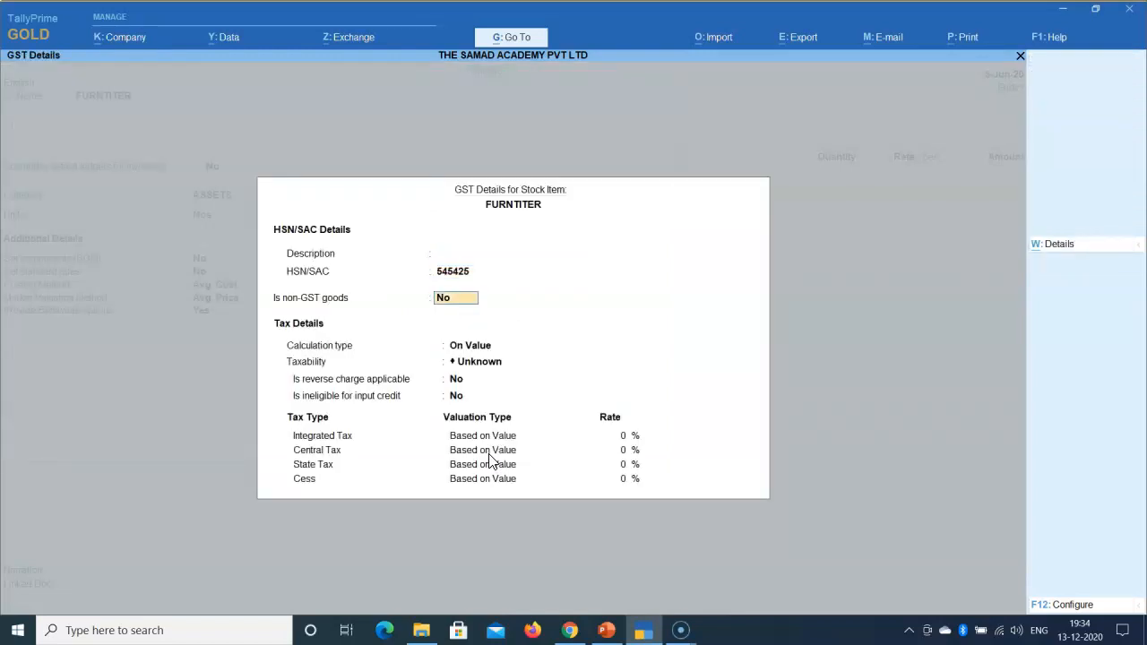
Step: Set the item's taxability to Taxable, calculated on value, with reverse charge left at No
key(Return)
key(Down)
key(Down)
key(Down)
key(Return)
key(Return)
key(Return)
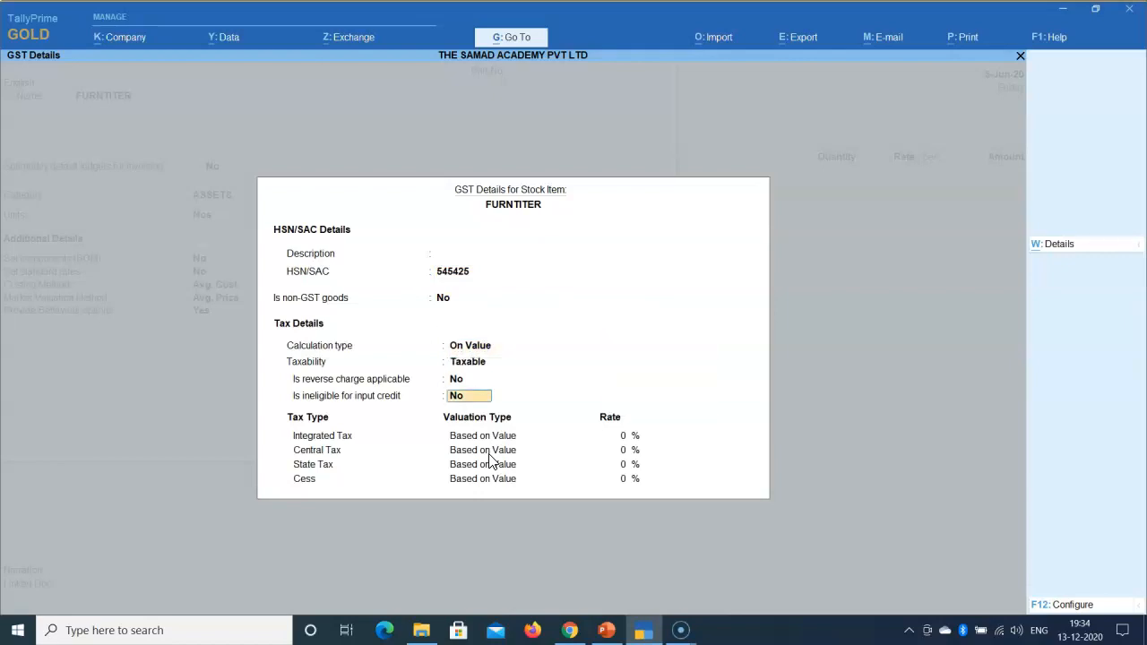
Step: Set the item's integrated tax rate to 18% and complete the remaining stock item details with their defaults
text(18)
key(Return)
key(Return)
key(Return)
key(Return)
key(Return)
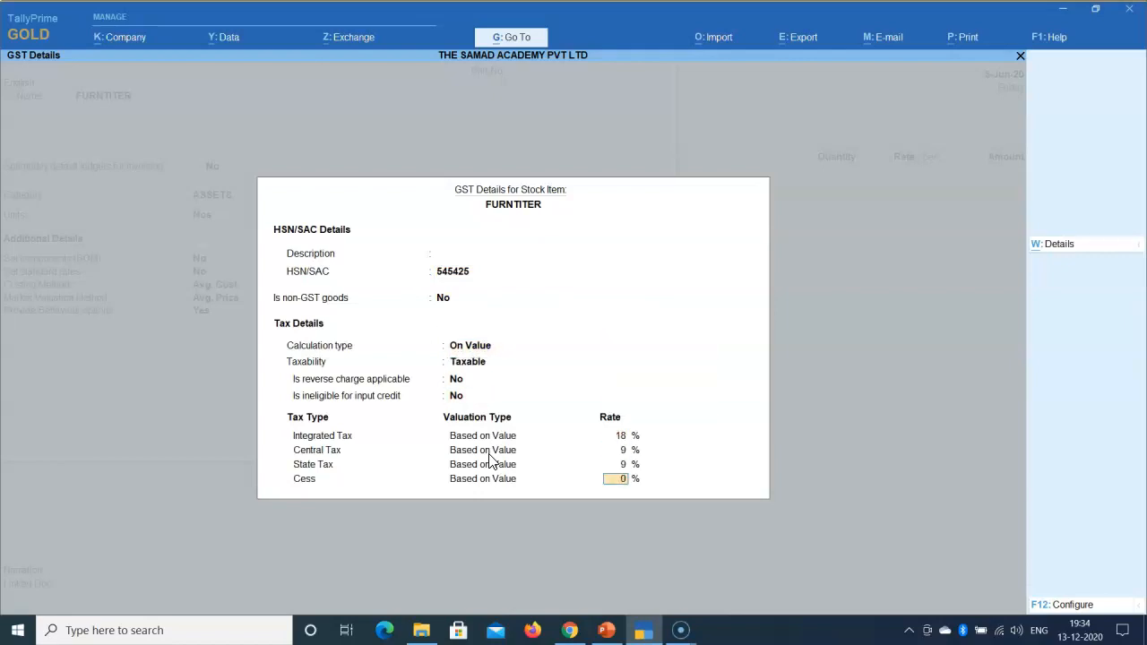
key(Return)
key(Return)
key(Return)
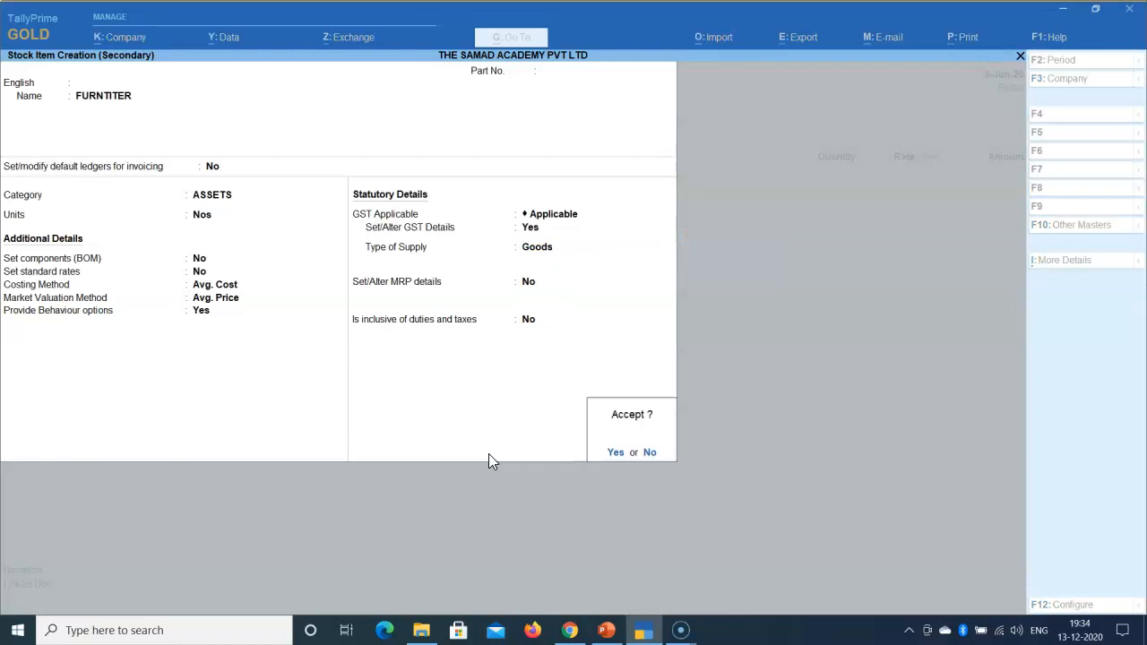
Step: Enter a quantity of 1 Nos at a rate of 10,000 for the FURNTITER line in the voucher
text(1)
key(Return)
key(Return)
text(1000)
key(Return)
key(BackSpace)
text(10,000)
key(Return)
key(Return)
key(Return)
key(Return)
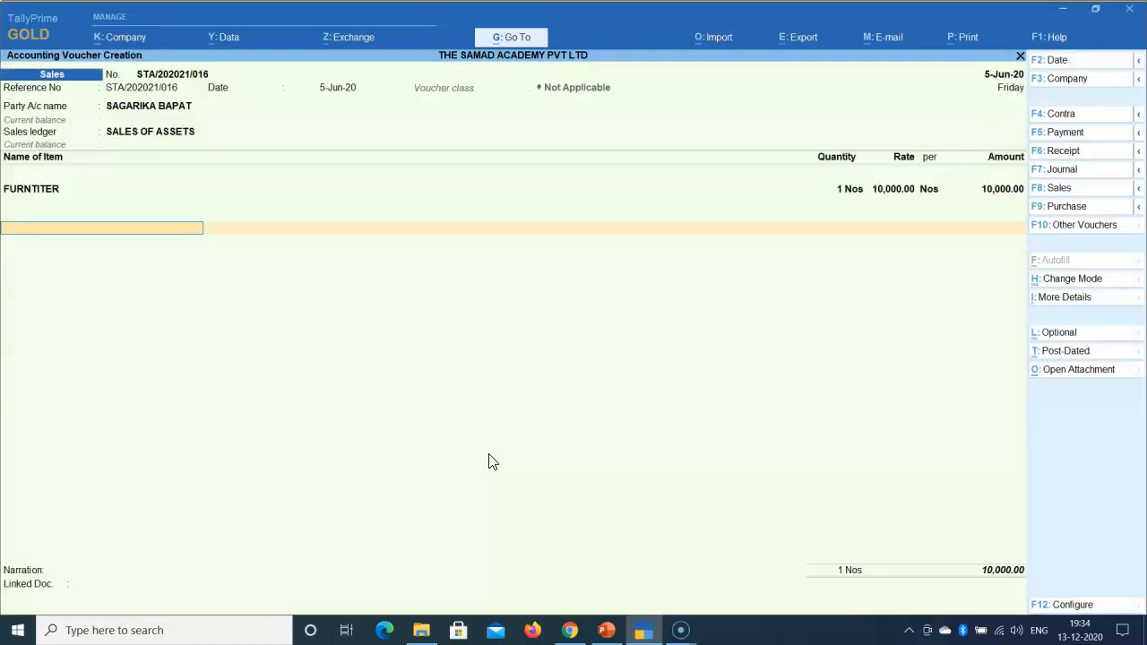
Step: Add the Output CGST and Output SGST ledgers below the FURNTITER line in the sales voucher
text(OUT)
key(Return)
key(Return)
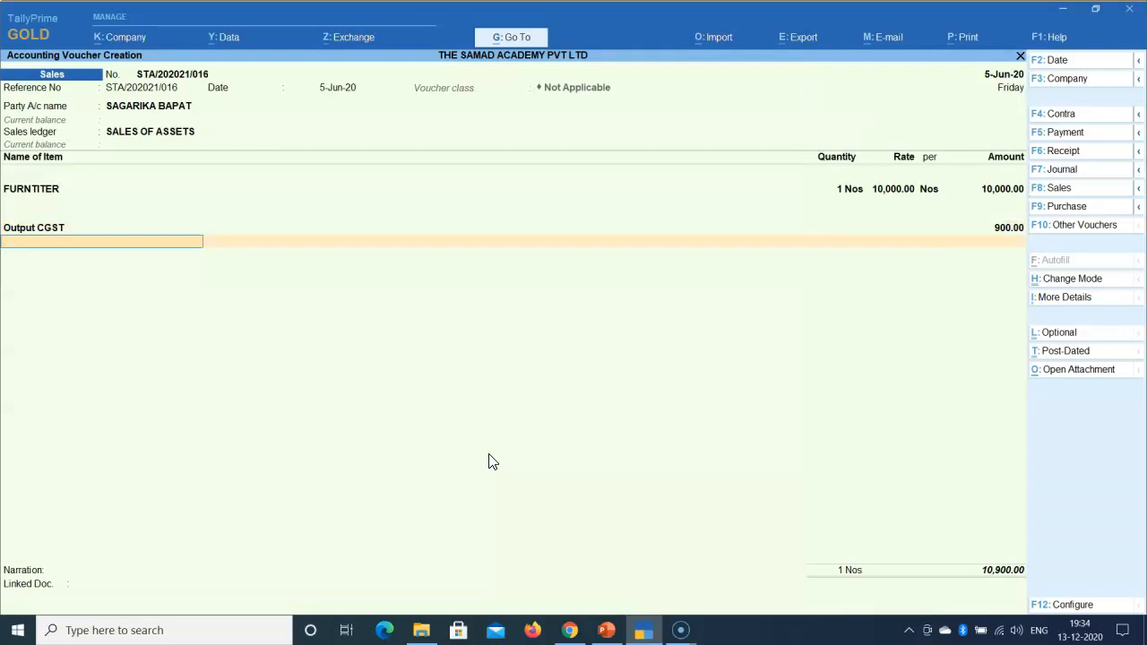
text(OUT)
key(Down)
key(Down)
key(Return)
key(Return)
Step: Complete the customer's bill-wise details as a New Ref carrying the voucher number and the full debit amount
key(Return)
key(Return)
key(Return)
key(Return)
key(Return)
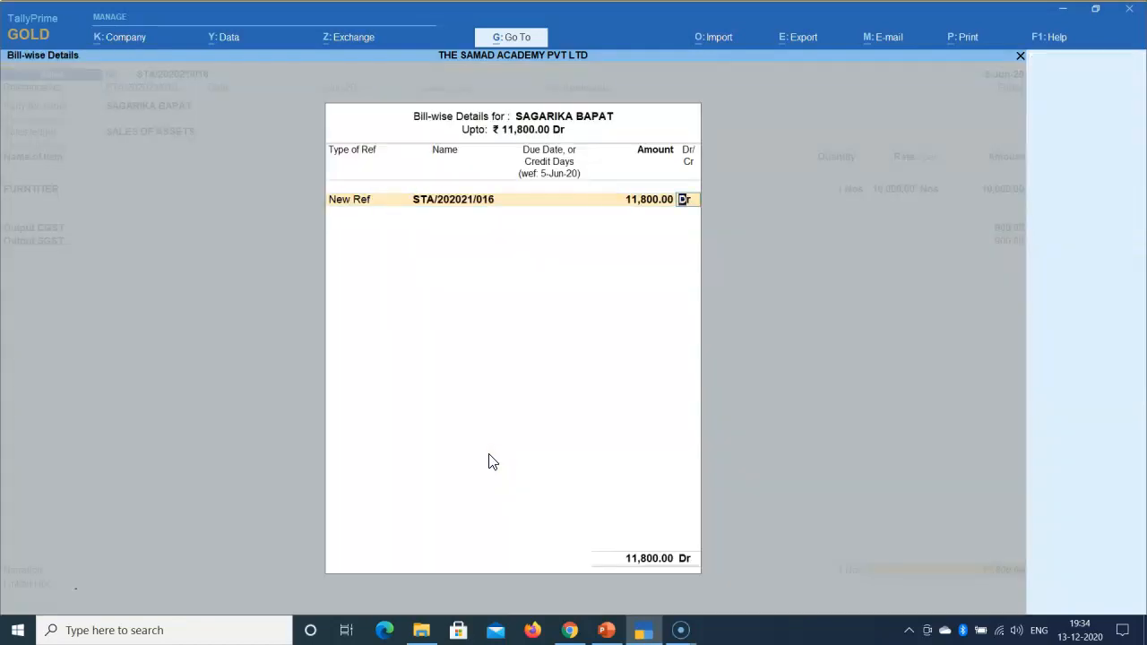
Step: Enter the narration BEING ASSETS SOLD and save the sales voucher
text(BEING)
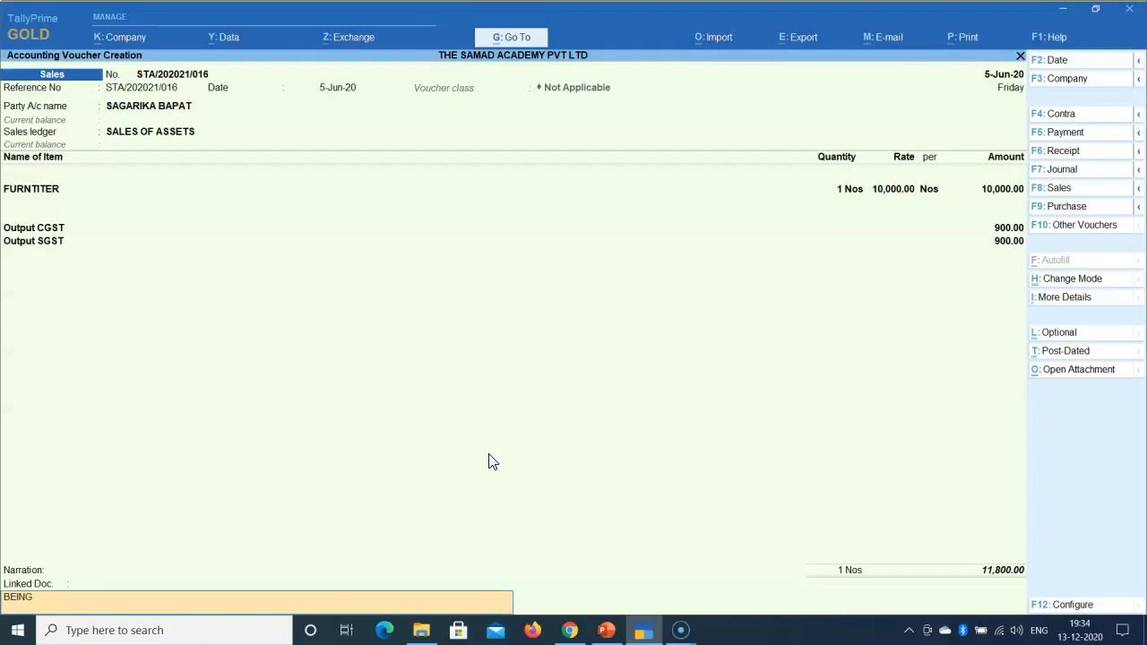
text( ASSETS SOLD)
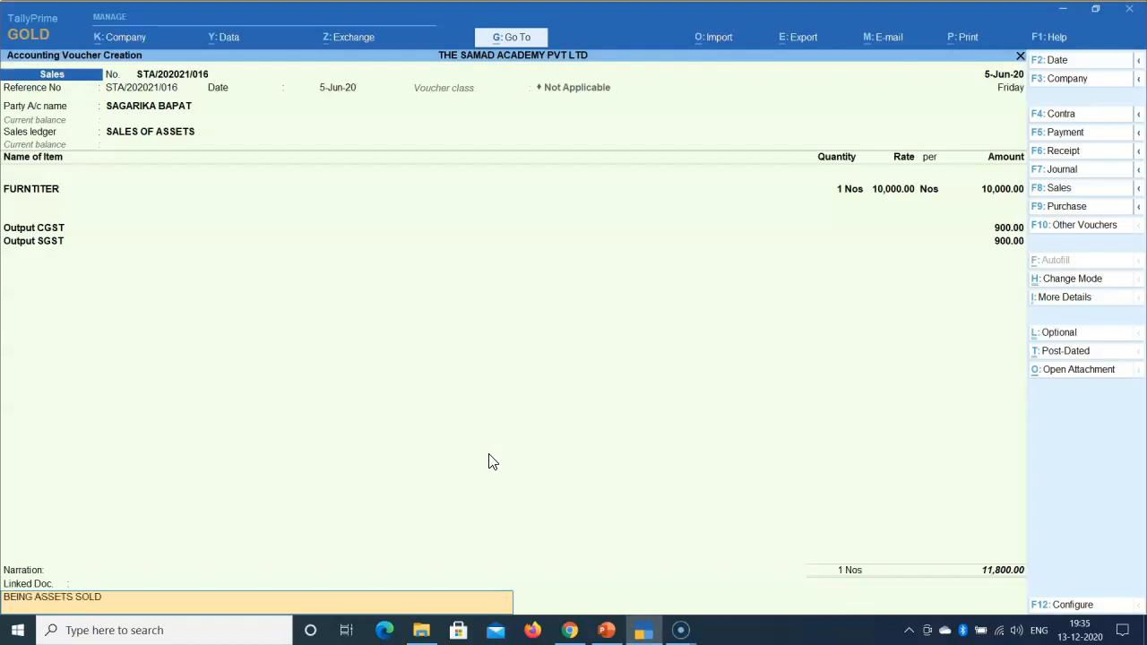
key(Return)
key(Return)
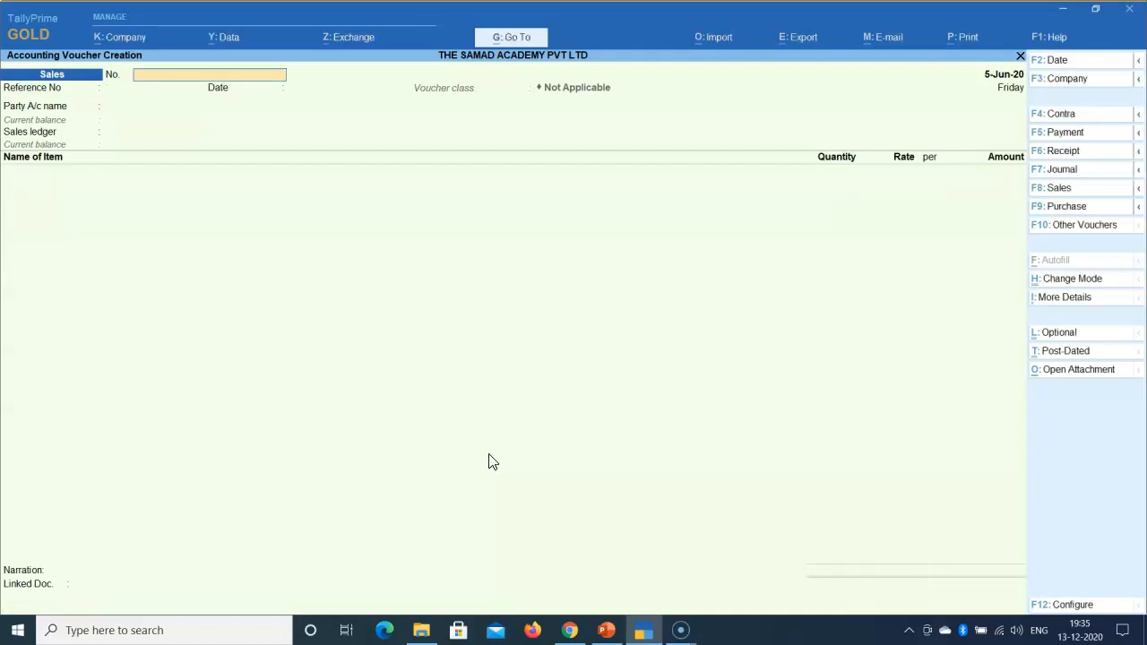
Step: Open the Profit & Loss A/c and examine the SALES OF ASSETS ledger within the Sales Accounts group
key(Escape)
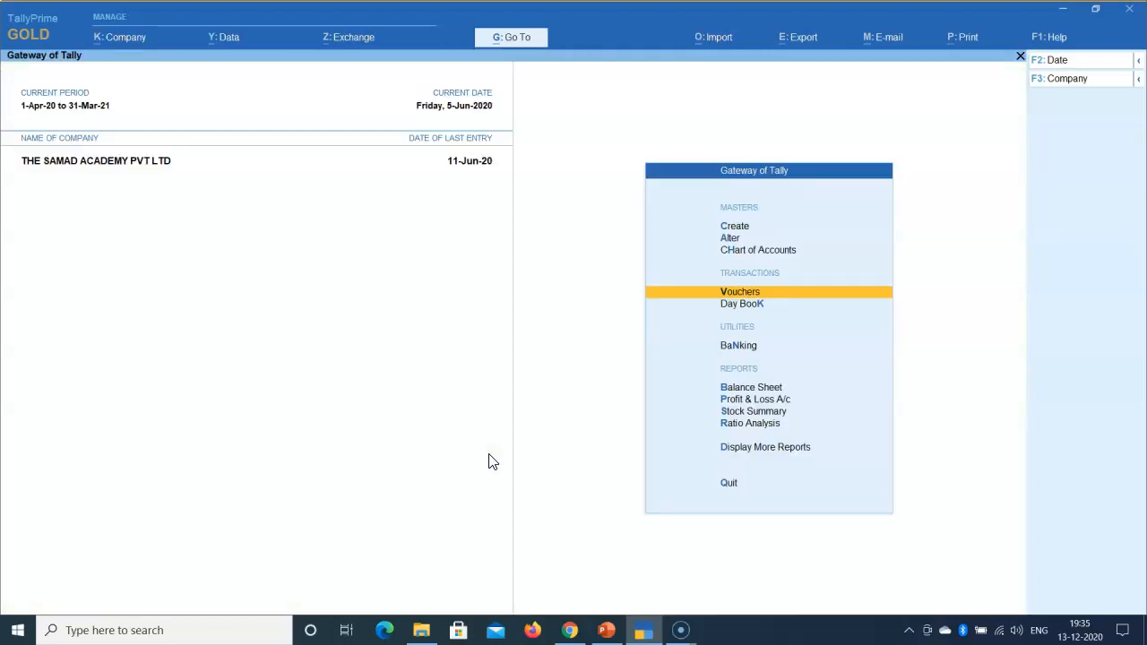
key(Down)
key(Down)
key(Down)
key(Down)
key(Return)
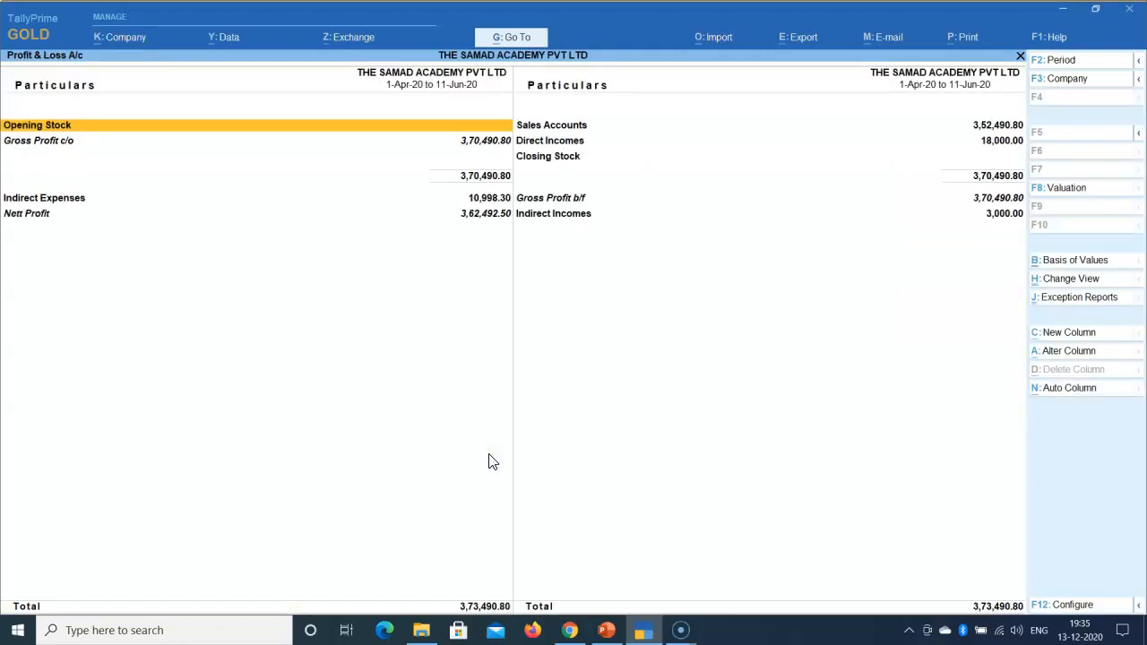
key(Return)
key(Down)
key(Down)
key(Down)
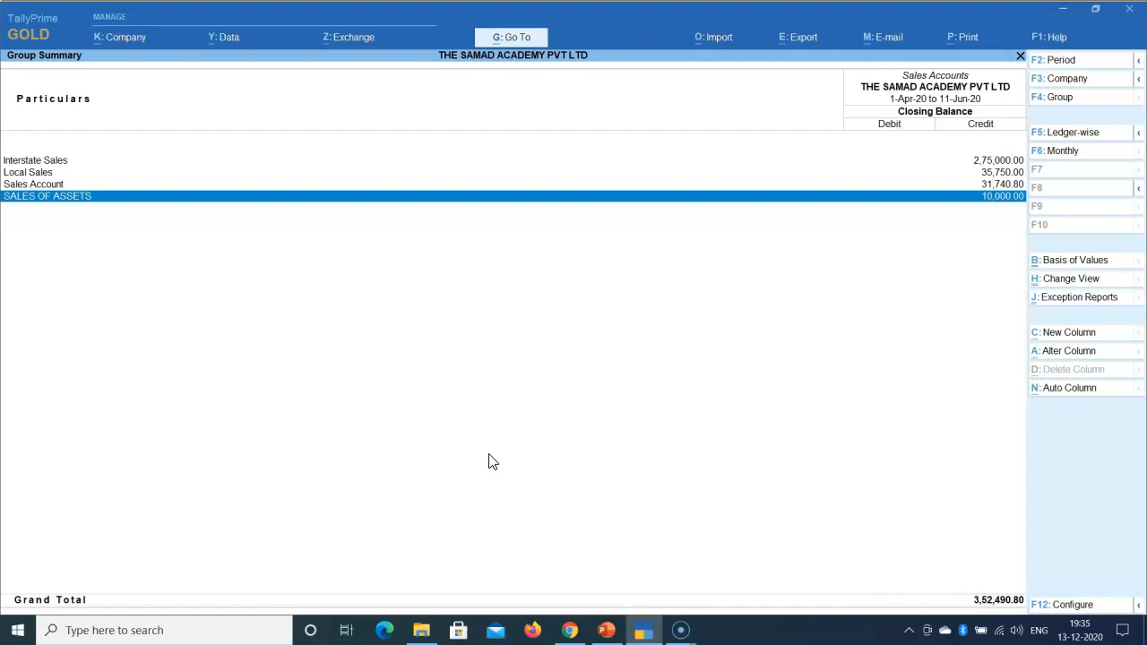
key(Return)
key(Escape)
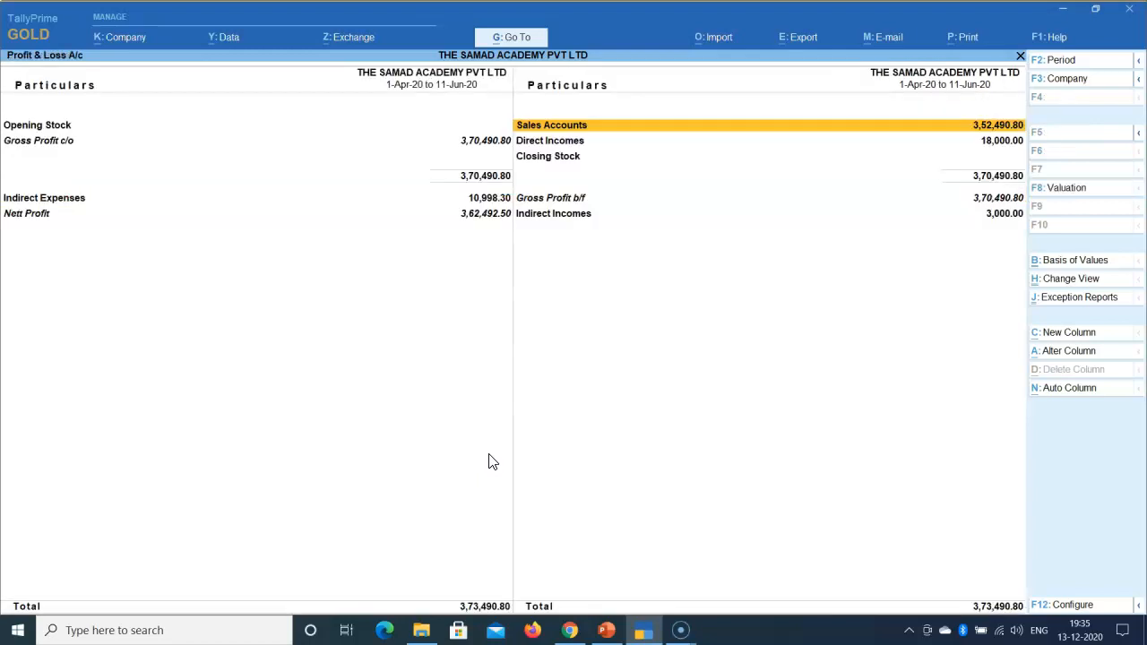
Step: Open the Balance Sheet and examine which ledgers are listed under Fixed Assets
key(Escape)
key(Up)
key(Return)
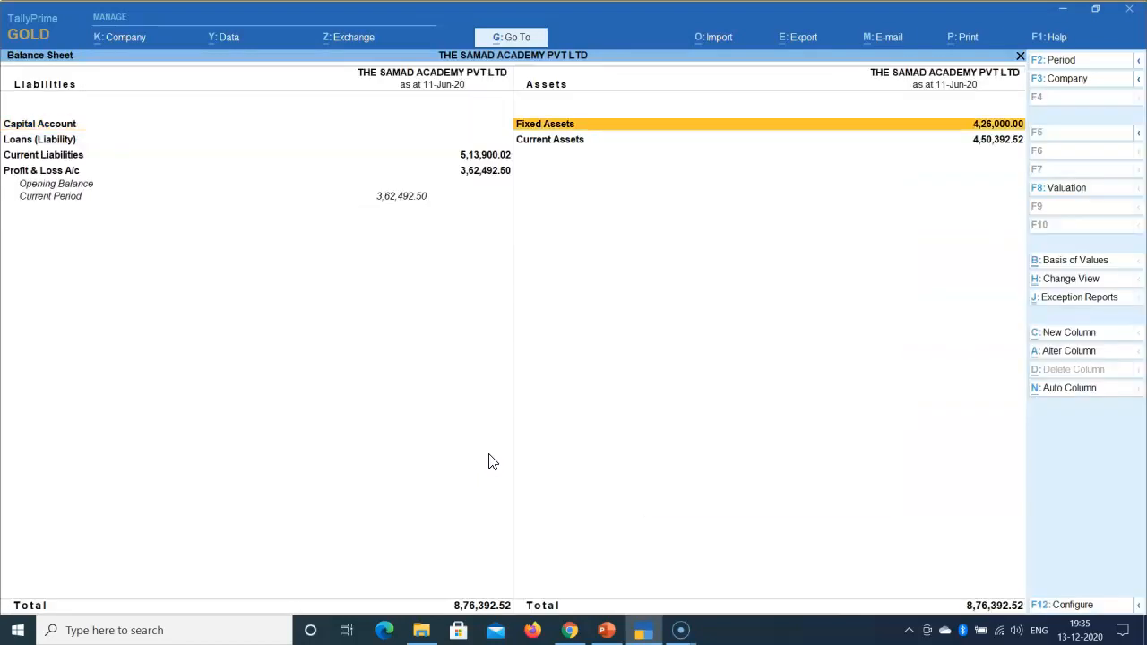
key(Return)
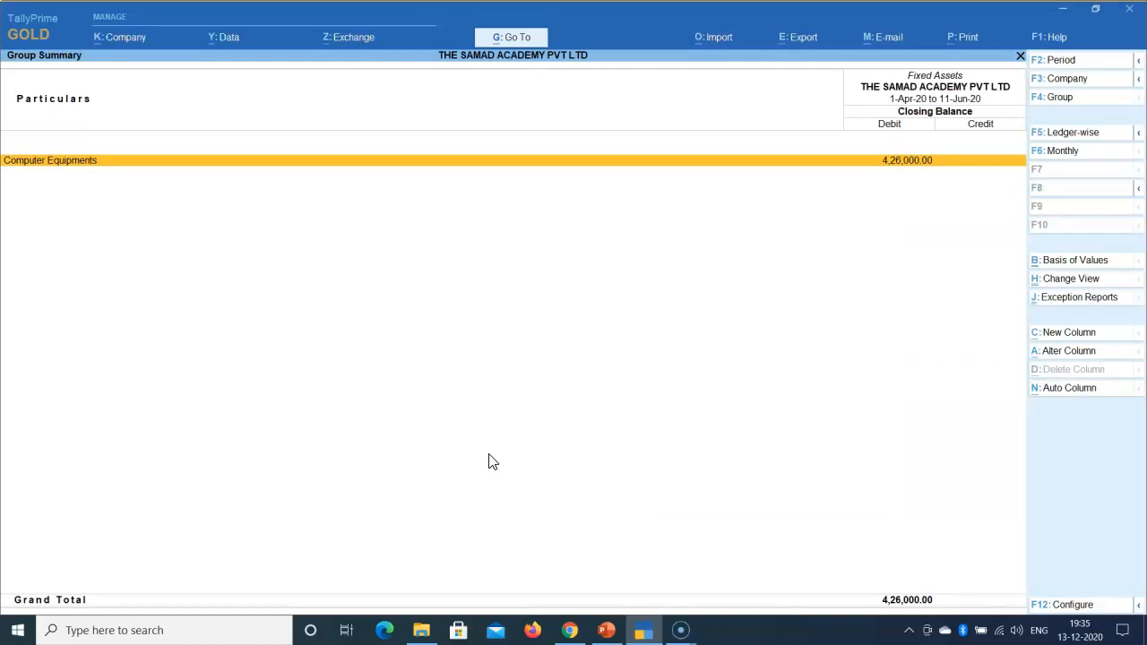
key(Escape)
key(Escape)
key(Escape)
key(n)
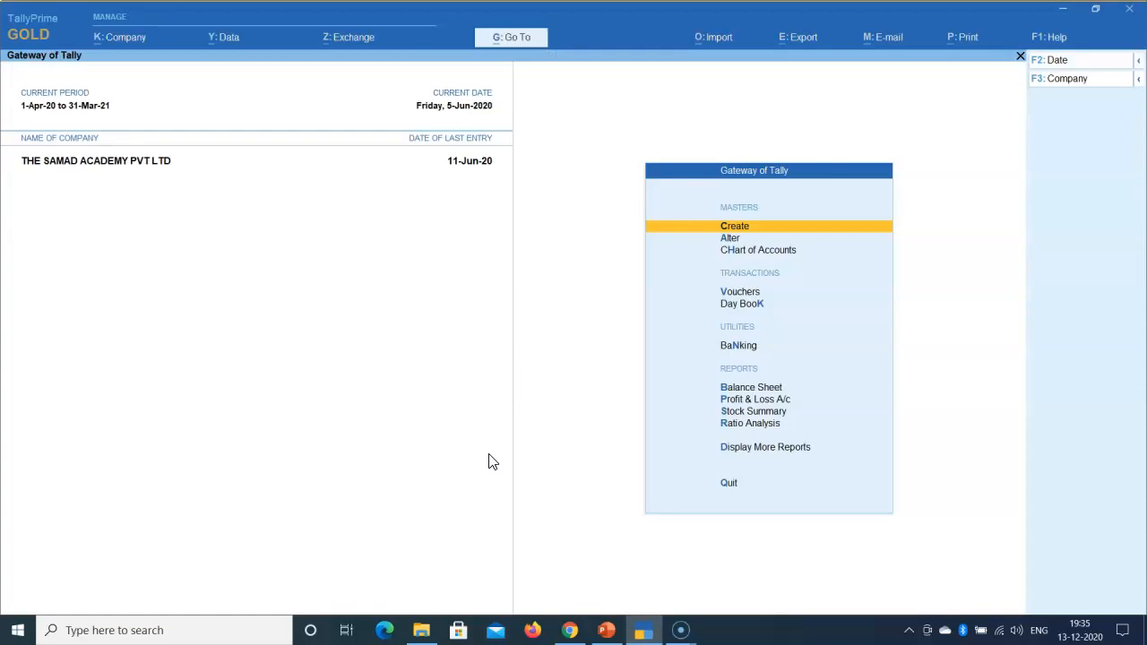
key(a)
key(Down)
key(Return)
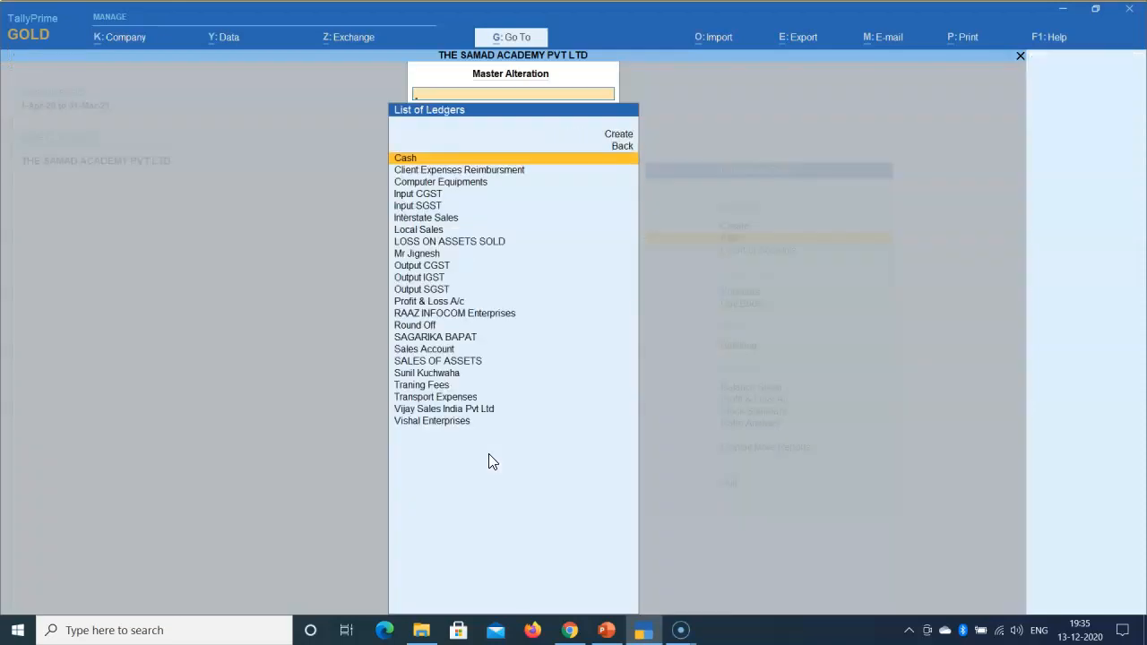
key(Escape)
key(Escape)
Step: Start a new ledger named FURNITURE and place it under the Fixed Assets group
key(c)
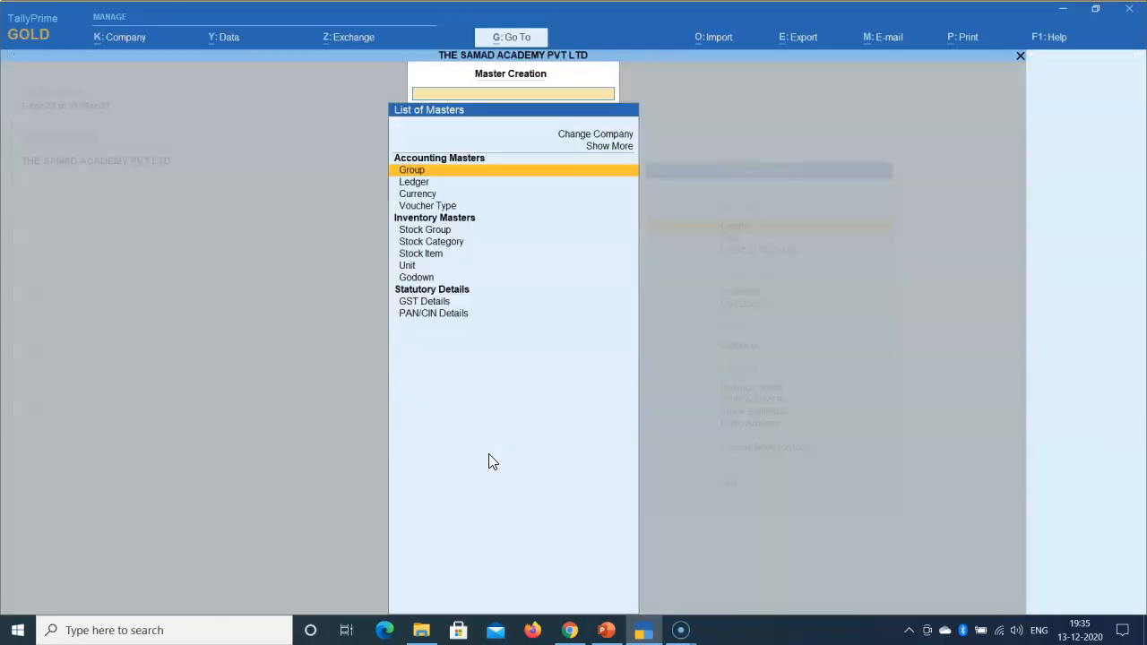
key(Down)
key(Return)
text(FURNITURE)
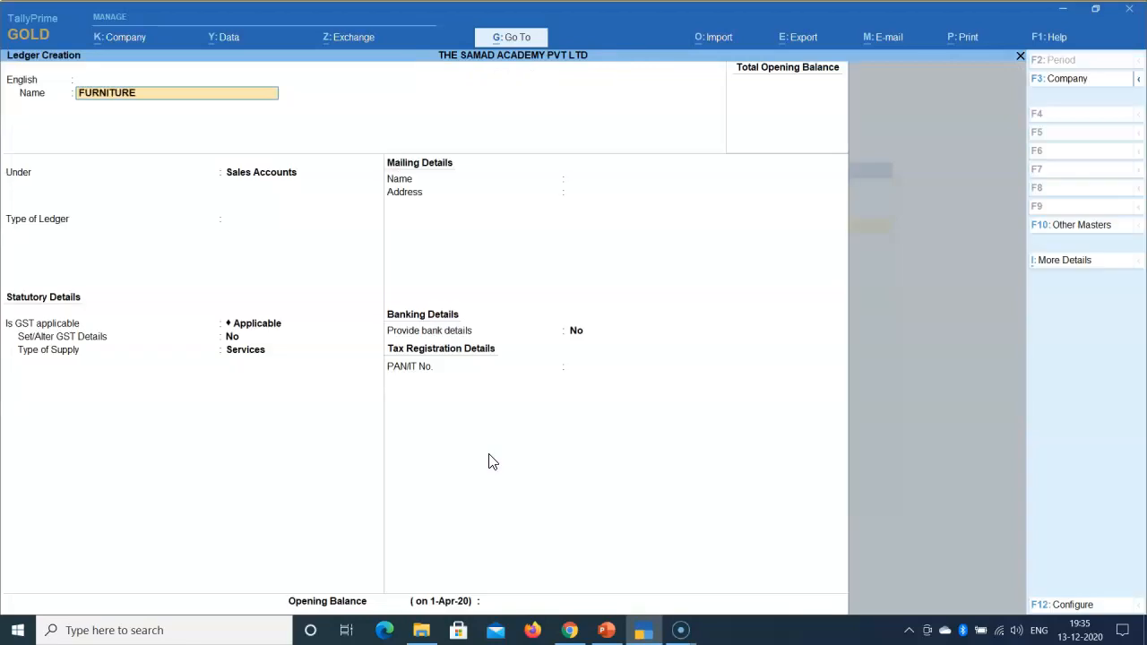
key(Return)
key(Return)
key(Return)
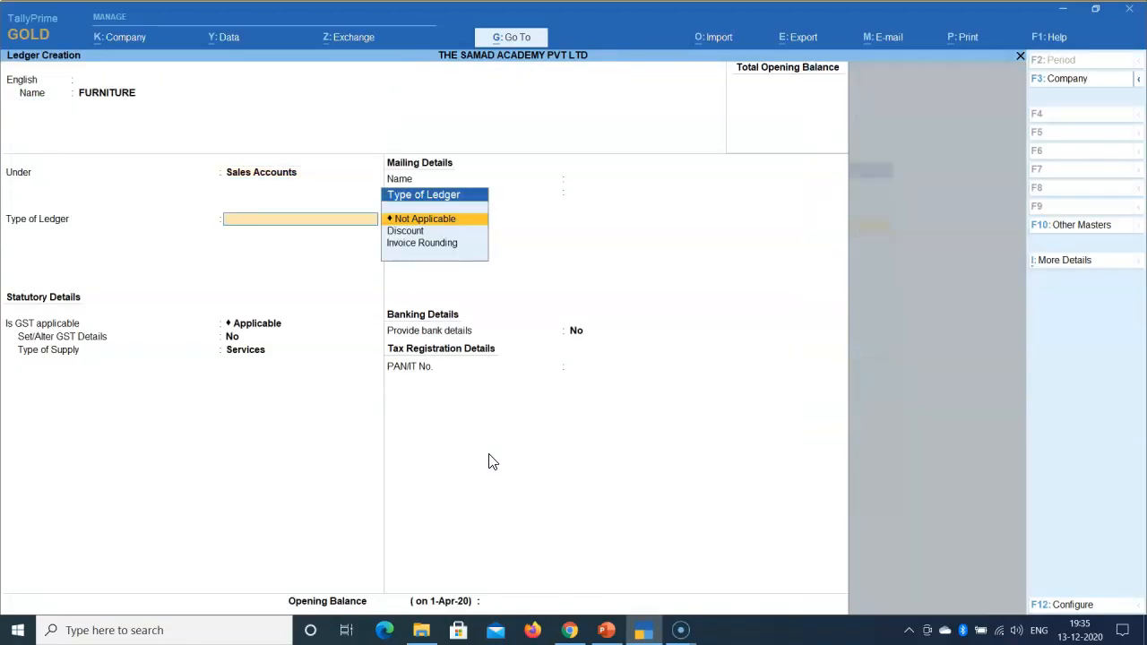
key(BackSpace)
text(FIX)
key(Return)
Step: Keep GST applicable without setting GST details for the FURNITURE ledger, and set its type of supply to Goods
key(Return)
key(Return)
key(Return)
key(Return)
key(Return)
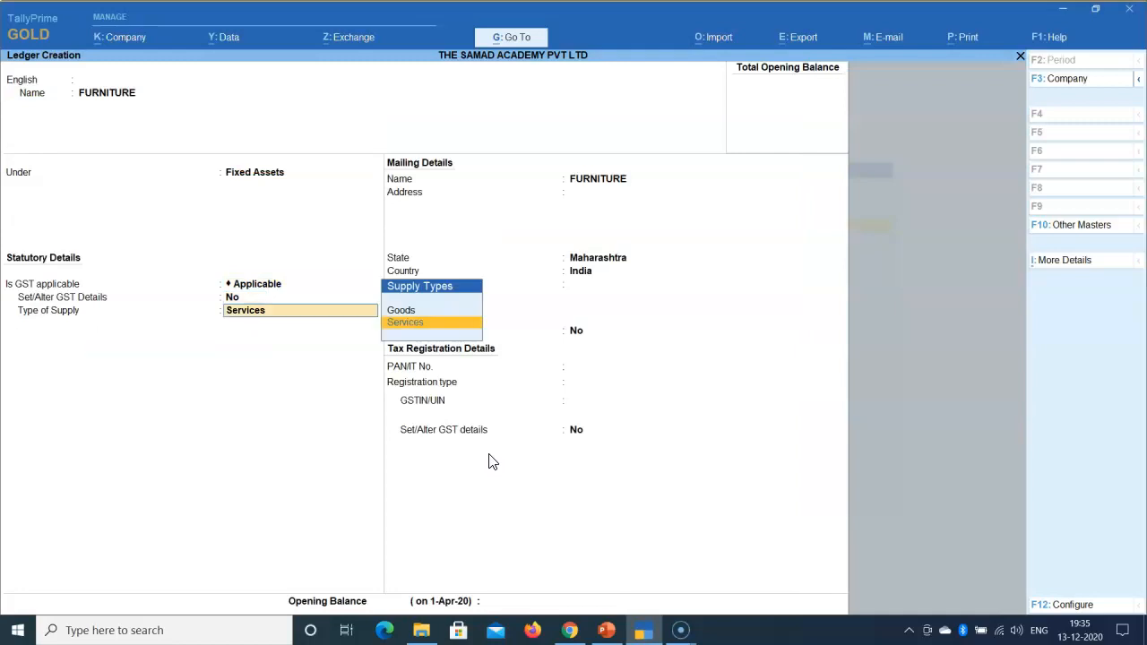
key(BackSpace)
key(BackSpace)
key(BackSpace)
key(BackSpace)
key(Return)
key(Up)
key(Return)
Step: Give the FURNITURE ledger an opening balance of 11,500 Dr with the other details at their defaults, then save it and leave ledger creation
key(Return)
key(Return)
key(Return)
key(Return)
key(Return)
key(Return)
key(Return)
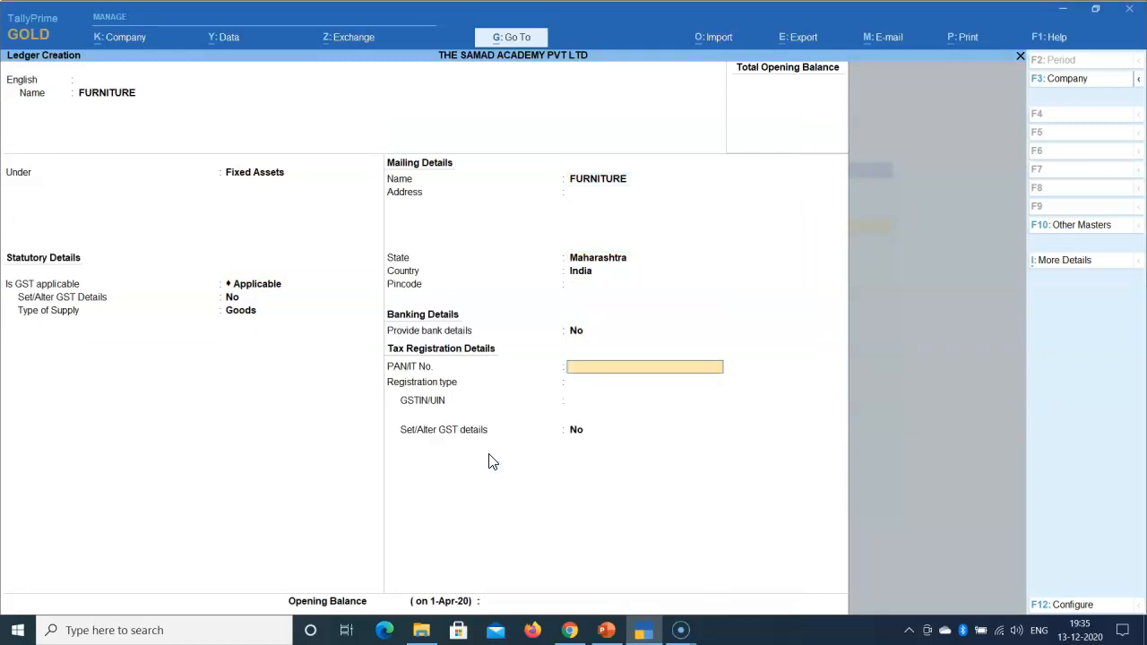
key(BackSpace)
text(11500)
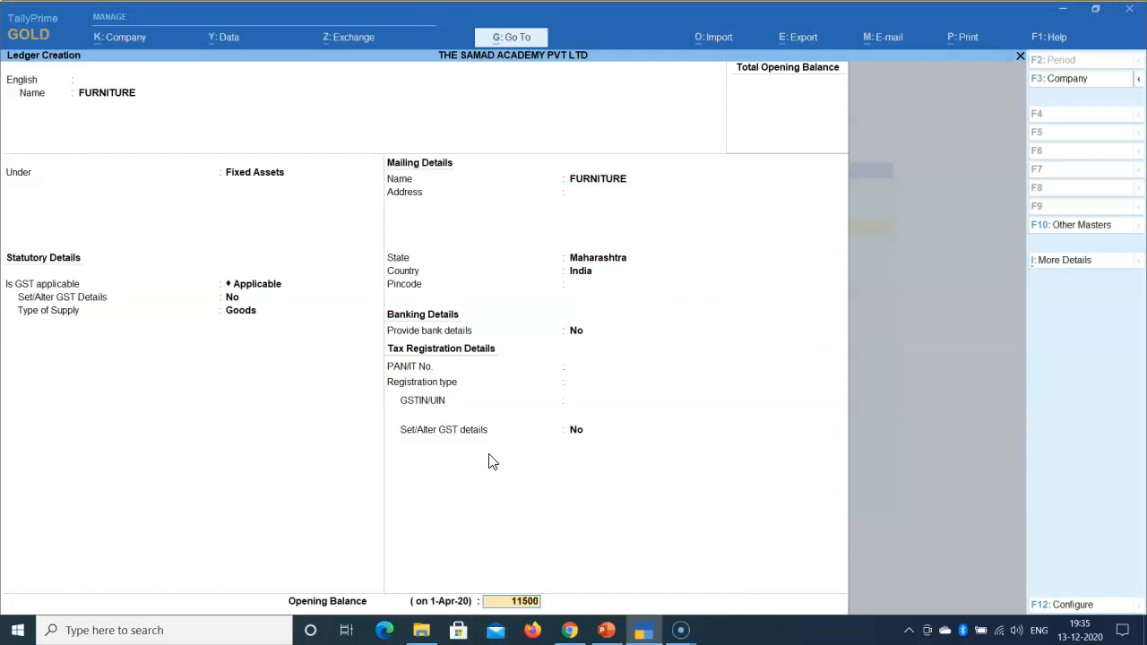
key(Return)
key(Return)
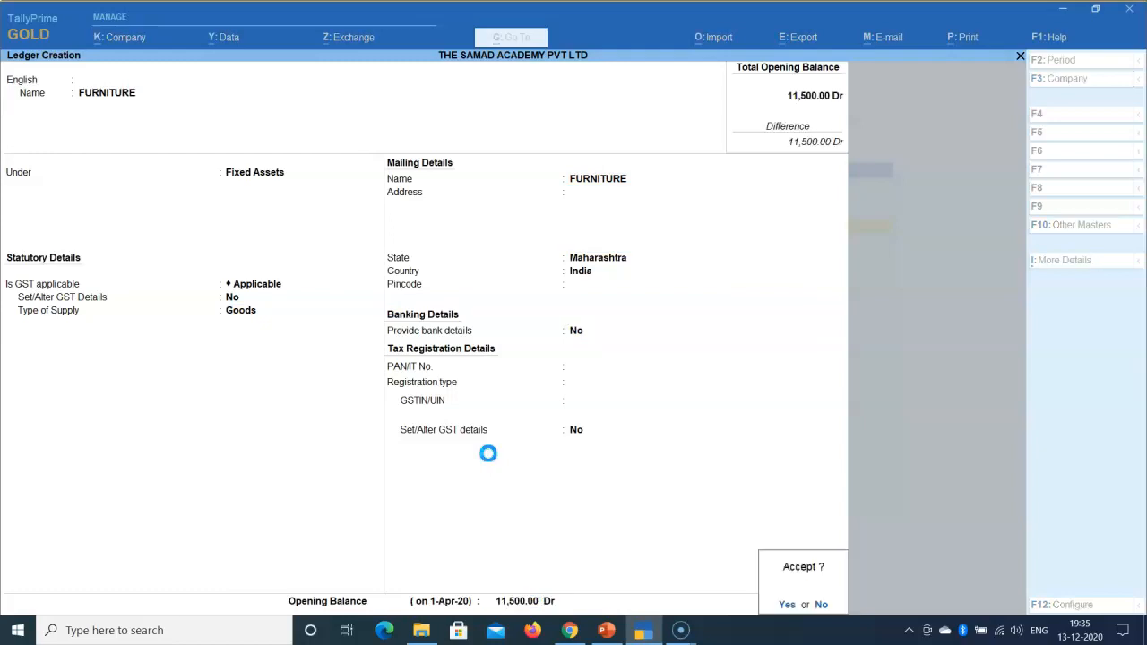
key(Return)
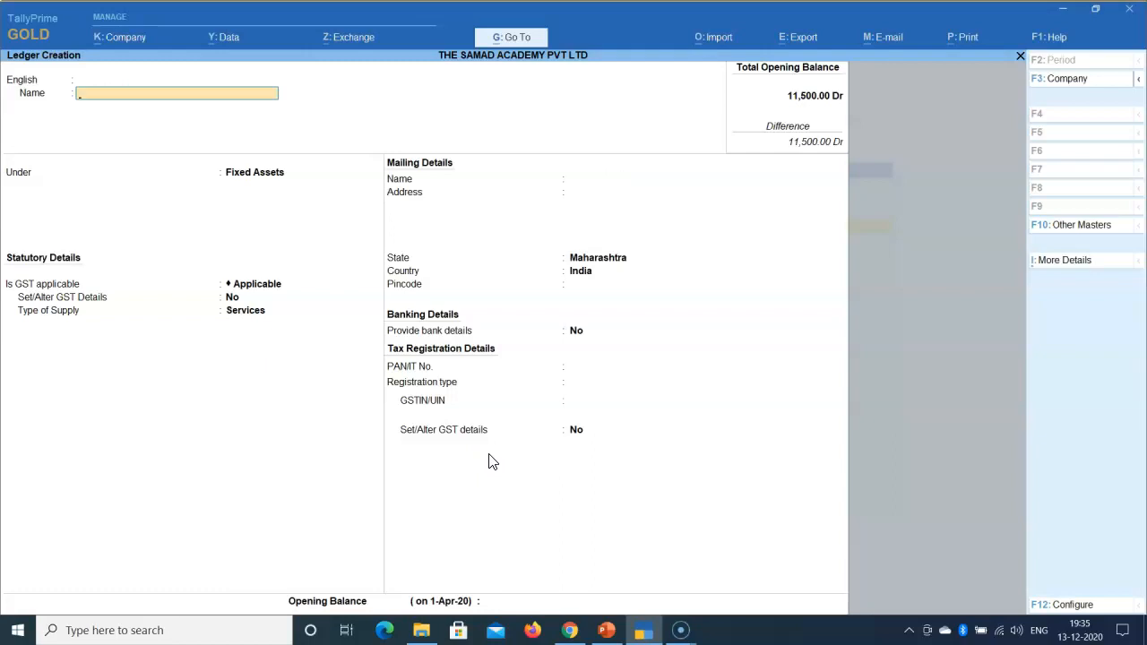
key(Escape)
key(Escape)
Step: Reopen the Balance Sheet and check the FURNITURE ledger within the Fixed Assets group
key(Down)
key(Down)
key(Down)
key(Down)
key(Down)
key(Down)
key(Down)
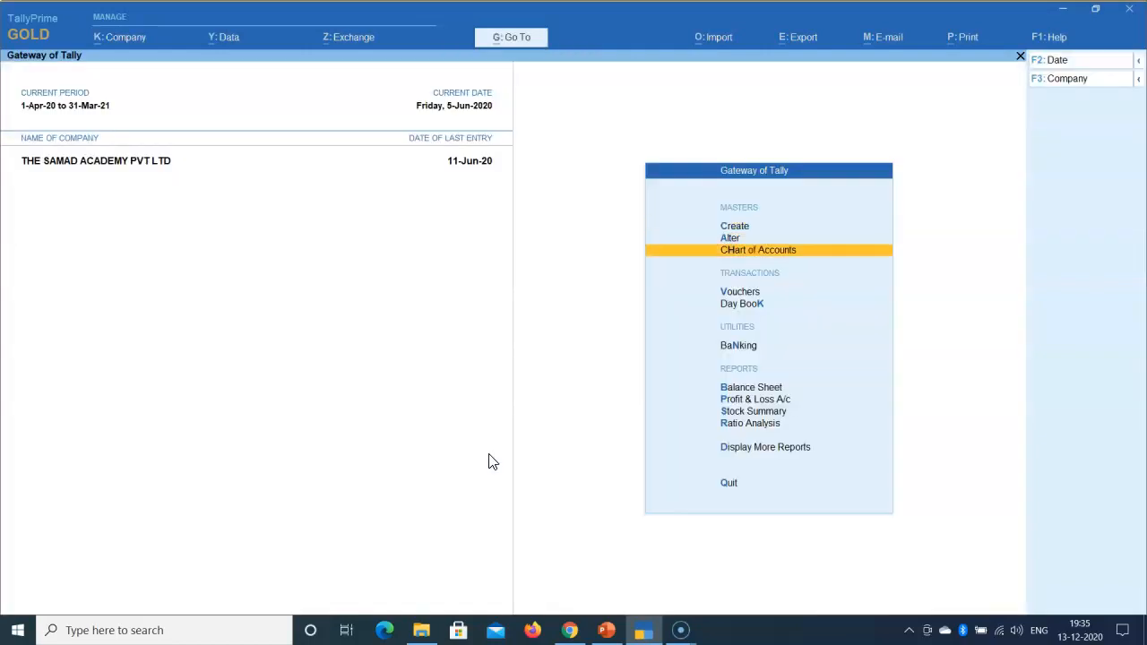
key(Up)
key(Return)
key(Right)
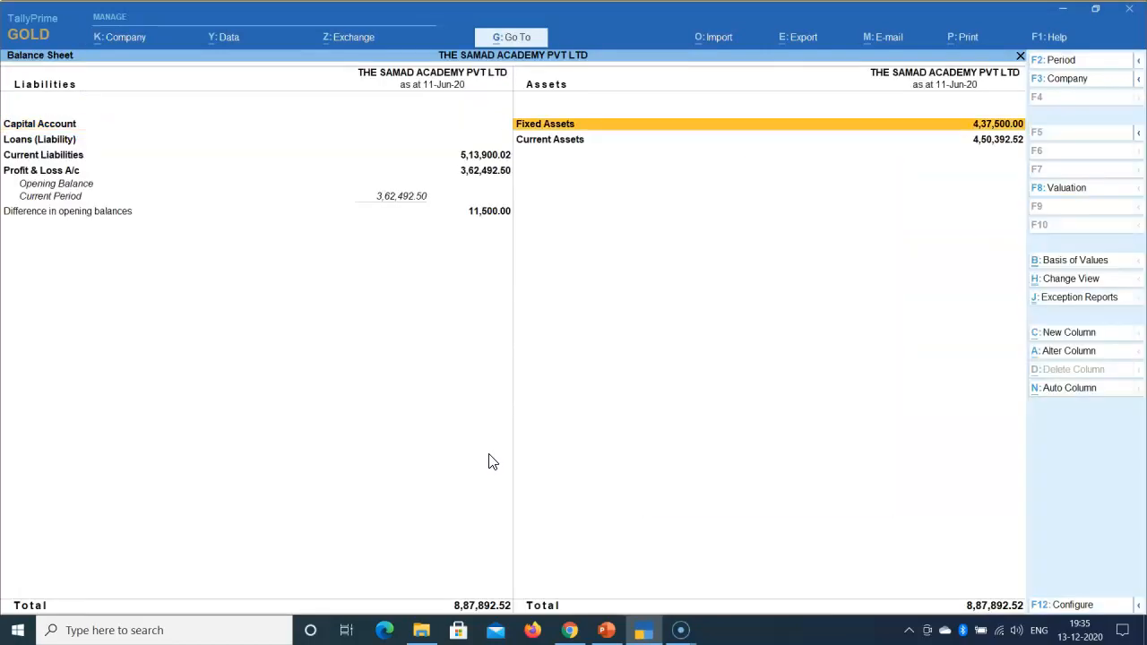
key(Return)
key(Down)
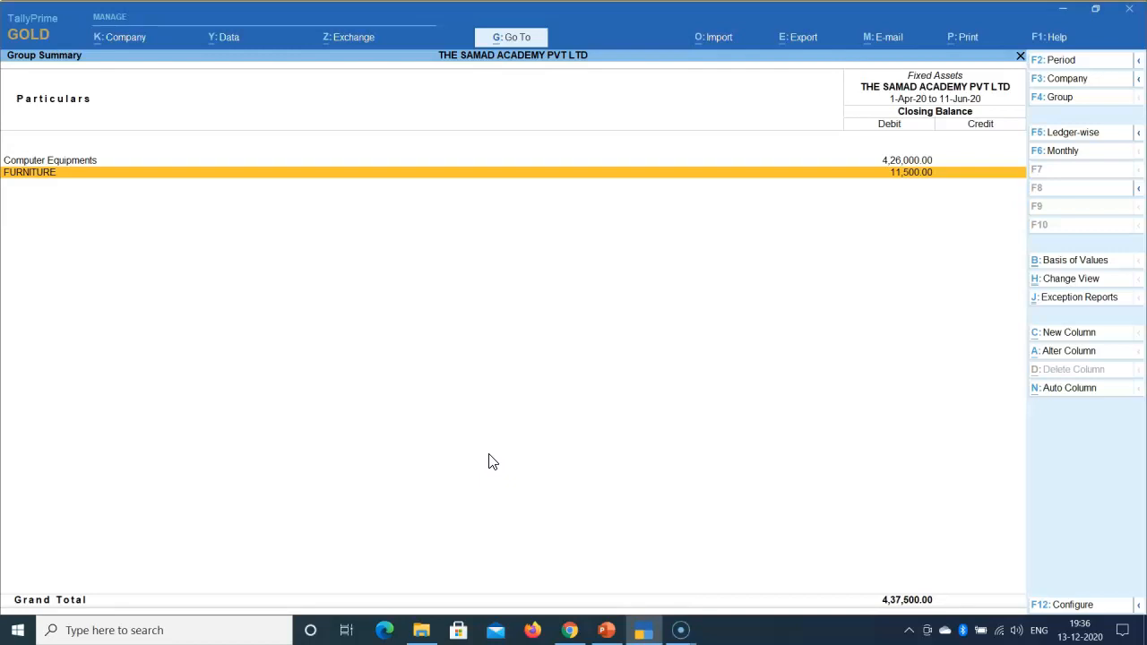
key(Escape)
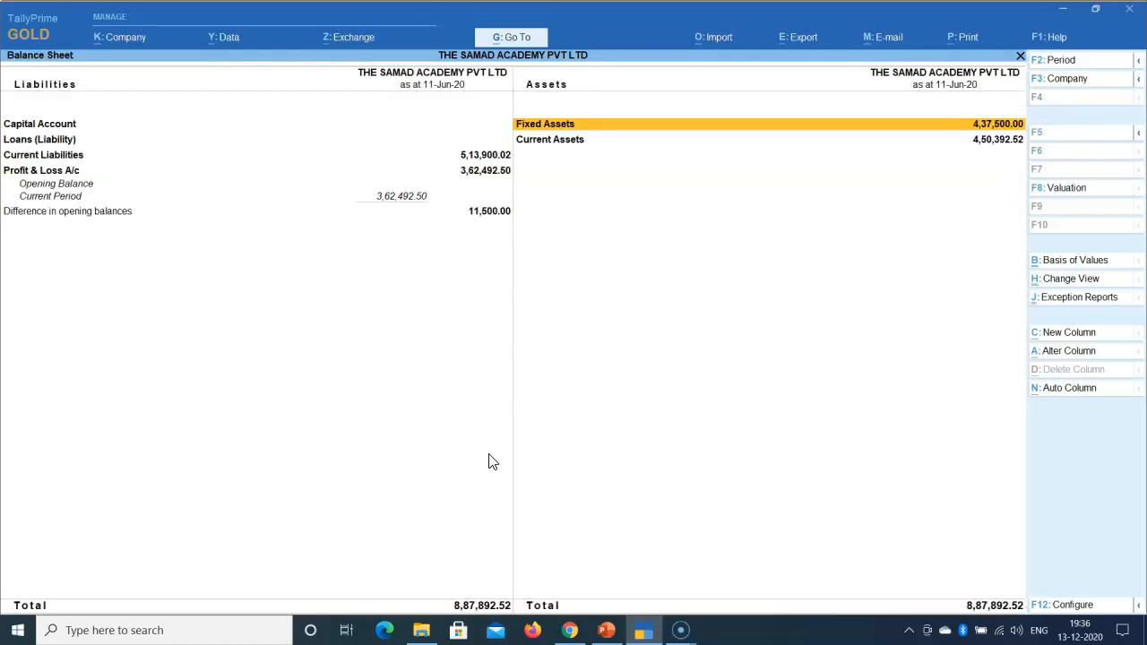
Step: Start a journal voucher dated 5-Jun-20 with the reference number ASSETS
key(Escape)
key(Up)
key(Up)
key(Up)
key(Return)
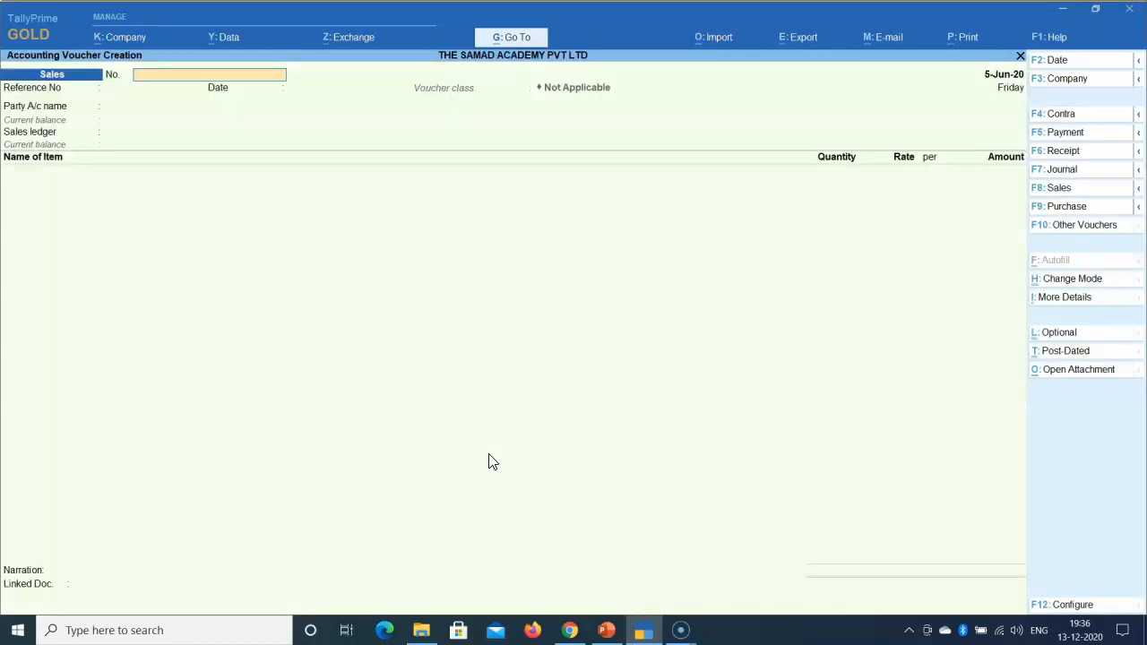
click(1065, 170)
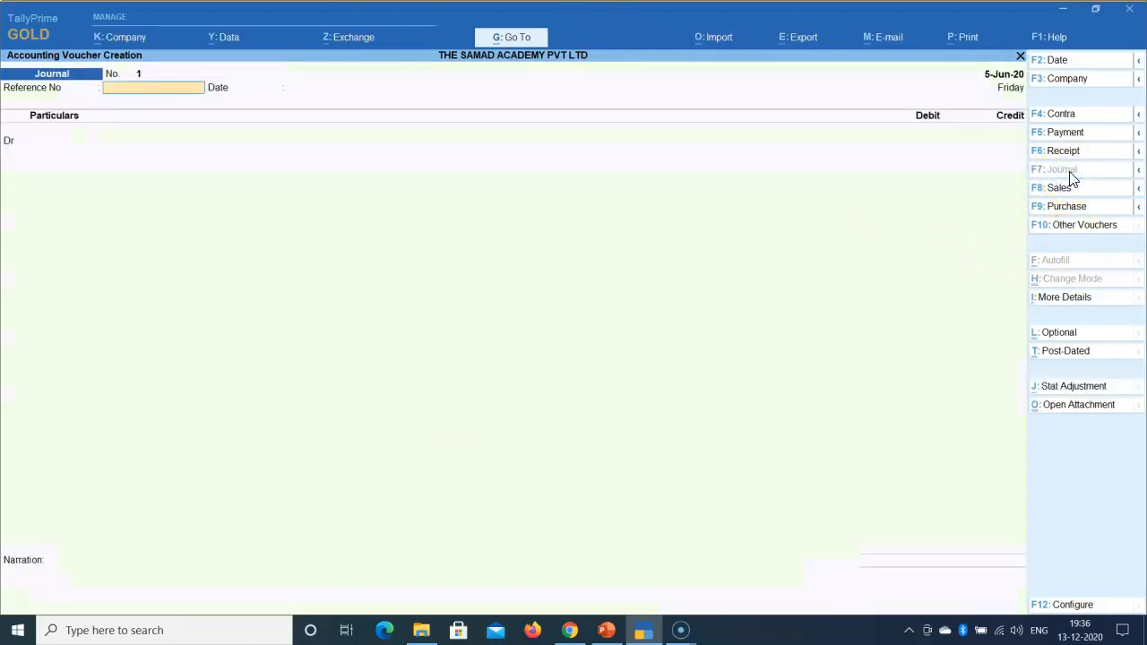
text(ASSETS)
key(Return)
key(Return)
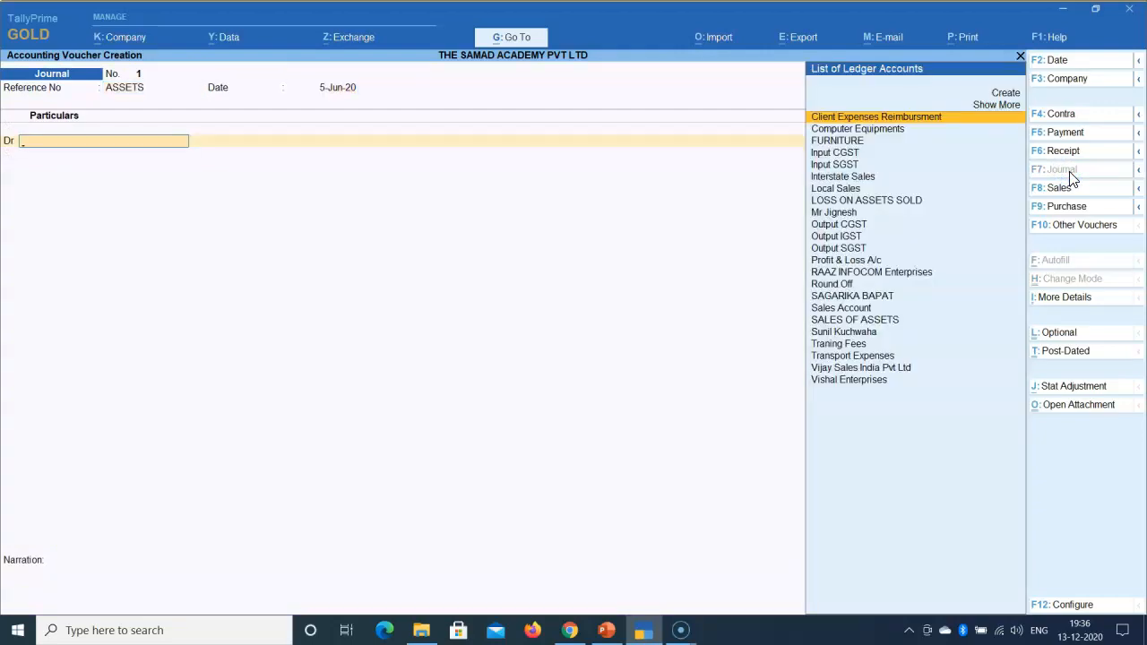
Step: Debit the SALES OF ASSETS ledger with 10,000 in the journal voucher, accepting the default details
text(SAL)
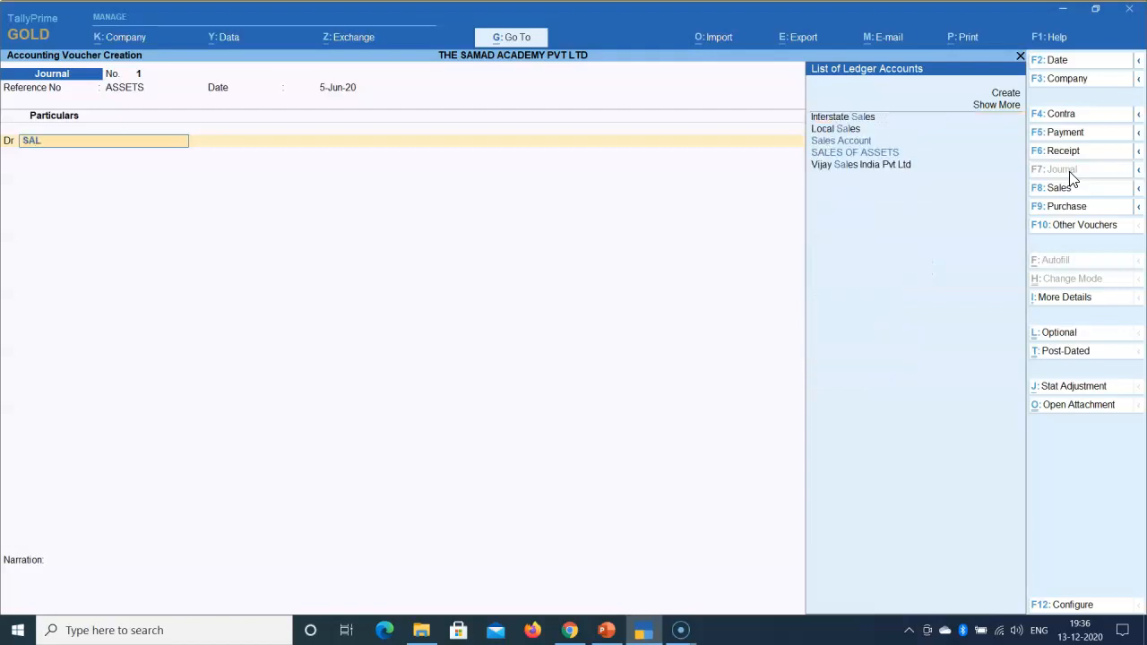
key(Down)
key(Down)
key(Return)
key(Return)
key(Return)
key(Return)
key(Return)
key(Return)
key(Return)
key(Return)
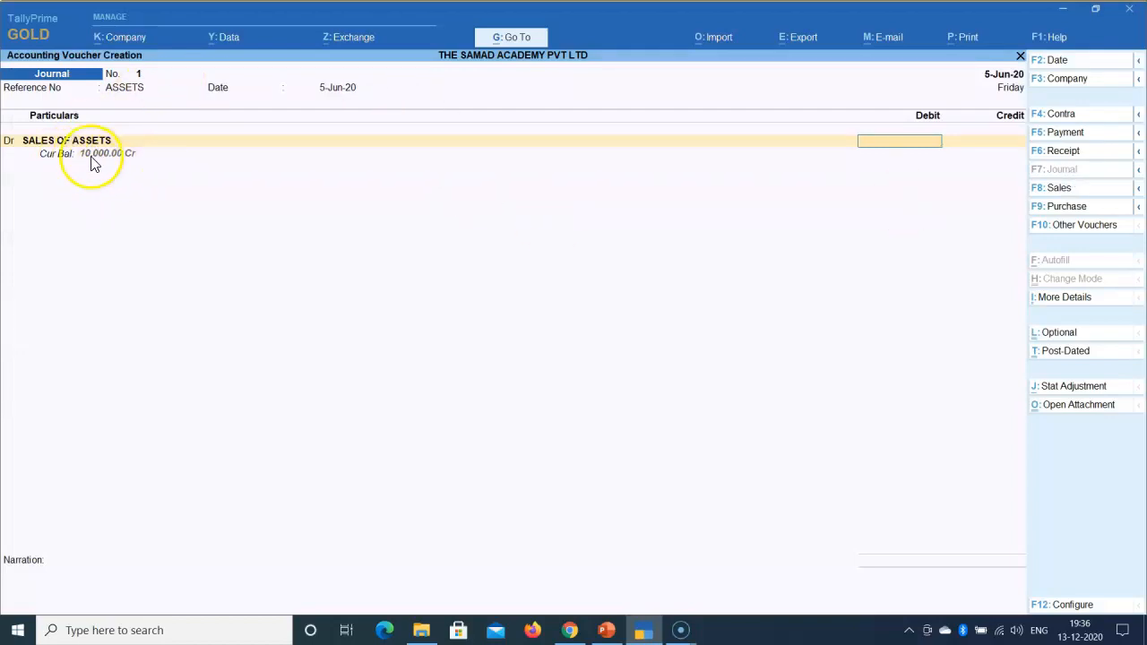
text(10000)
key(Return)
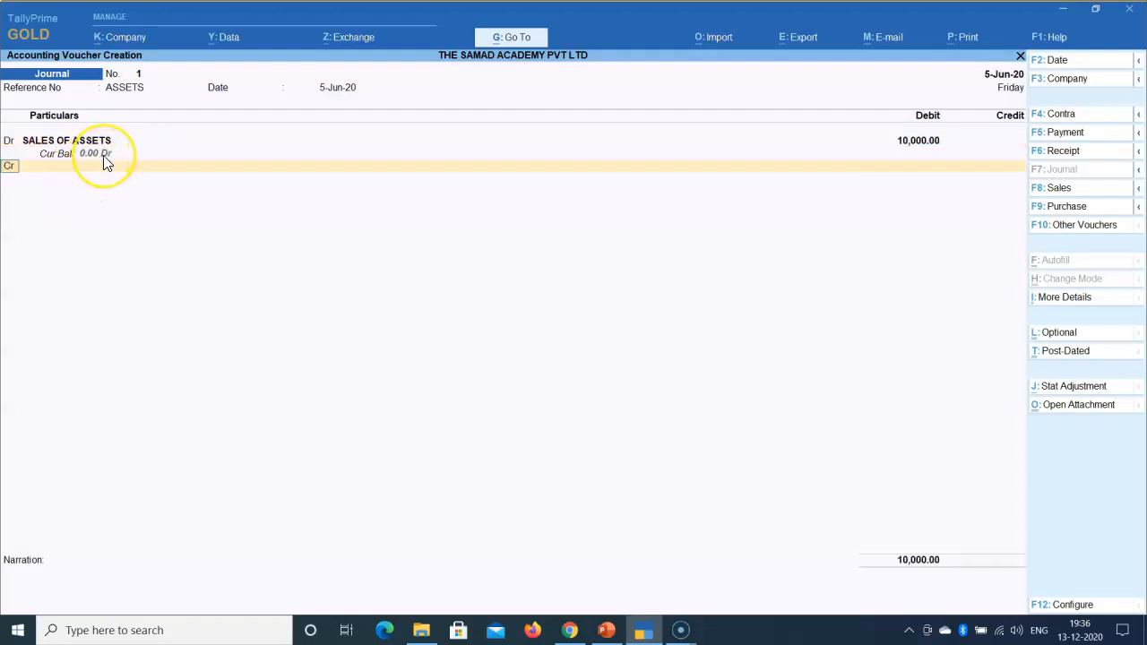
Step: Credit the FURNITURE ledger with 11,500, keeping the default tax classification and skipping the inventory allocation
key(Return)
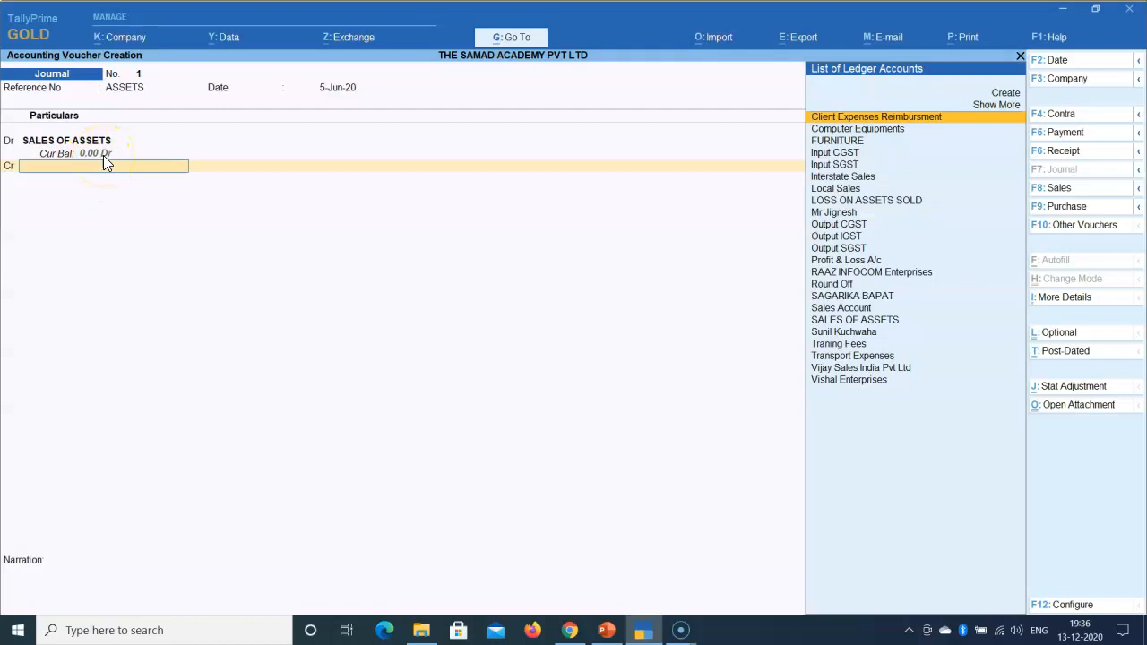
text(FU)
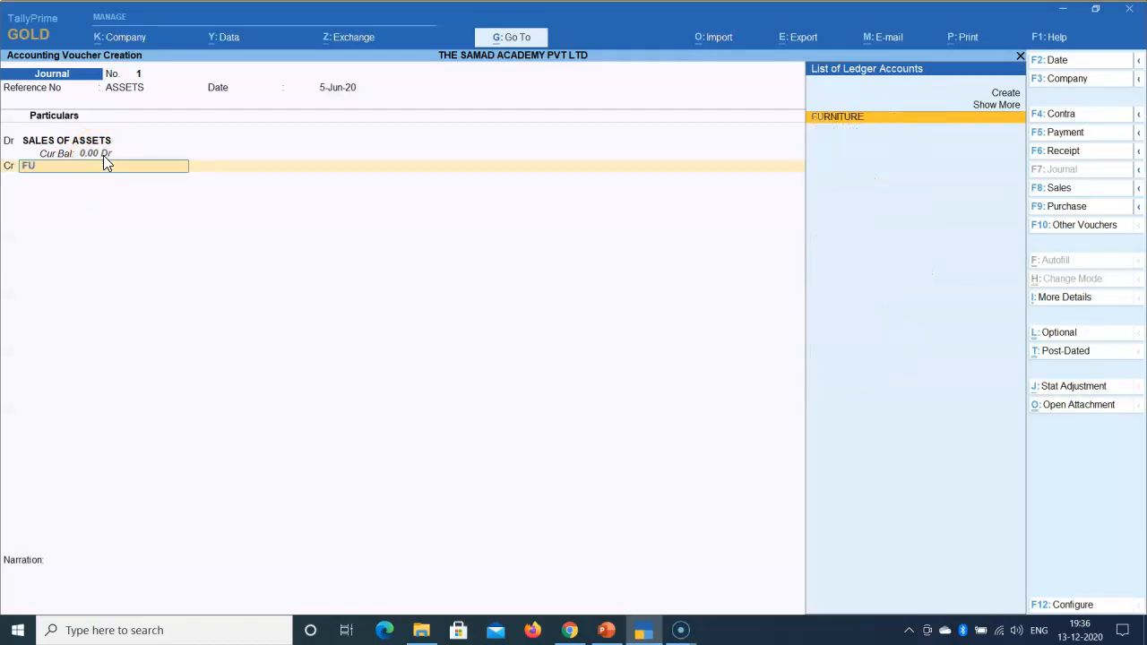
key(Return)
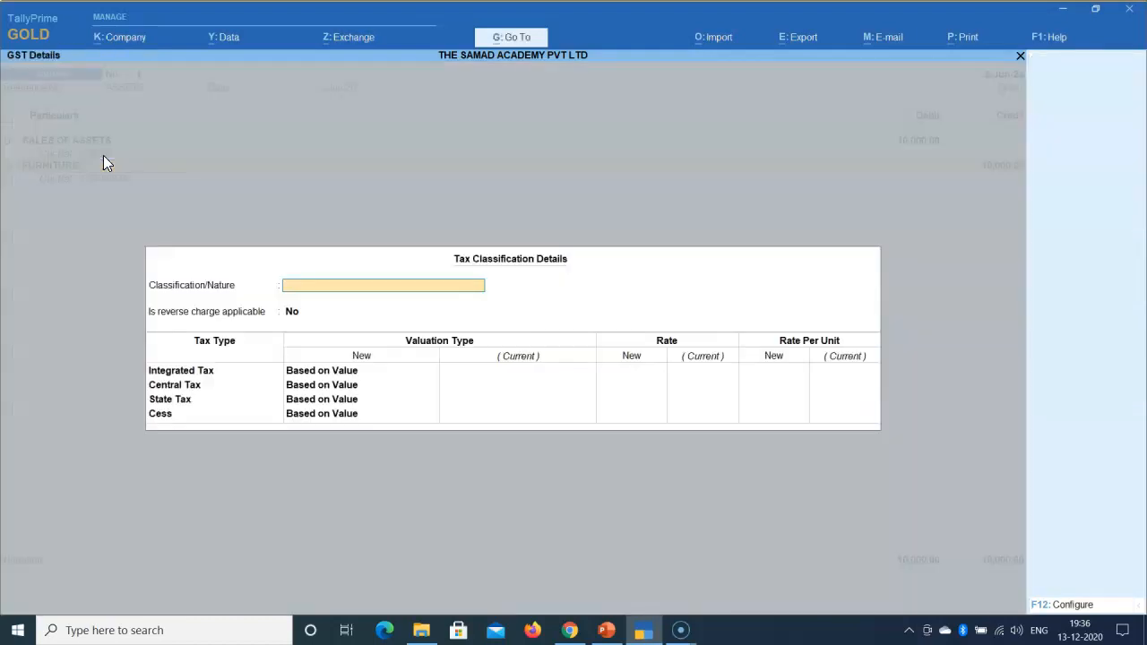
key(Return)
key(Return)
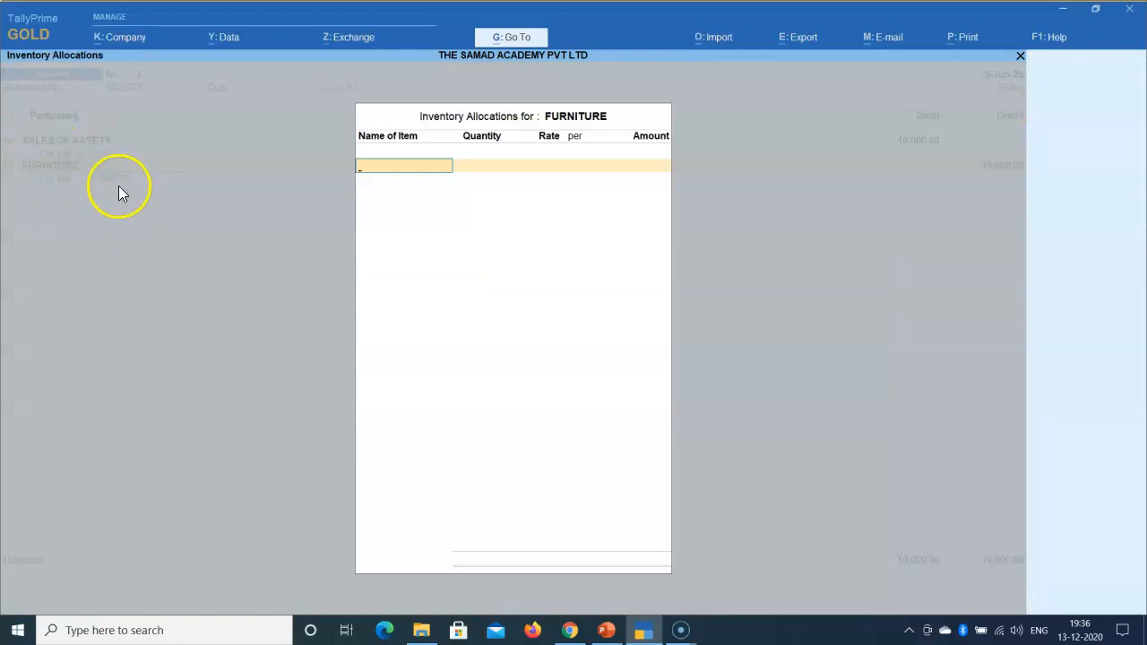
key(Escape)
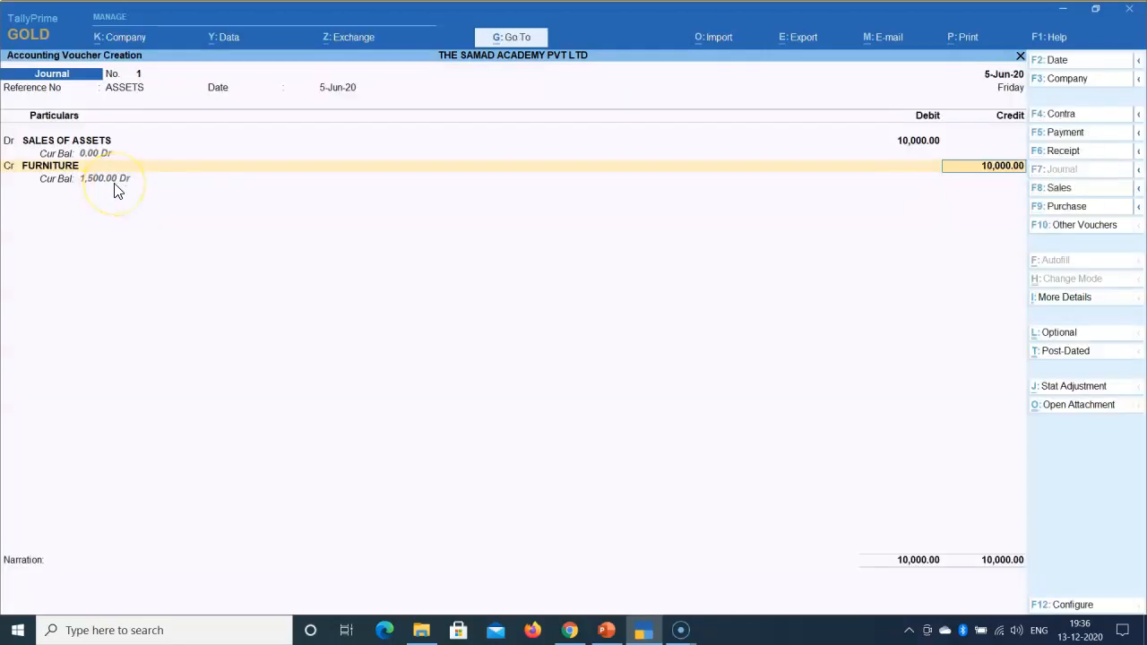
key(BackSpace)
text(11500)
key(Return)
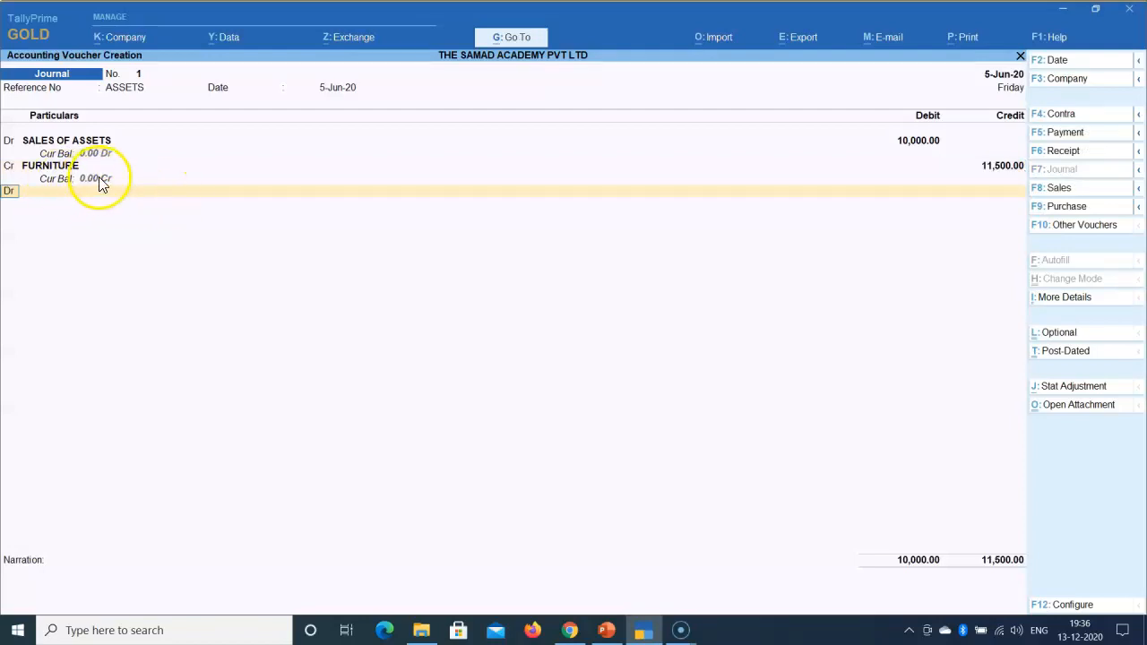
Step: Debit the LOSS ON ASSETS SOLD ledger with 1,500, reviewing and saving its ledger master along the way
key(Return)
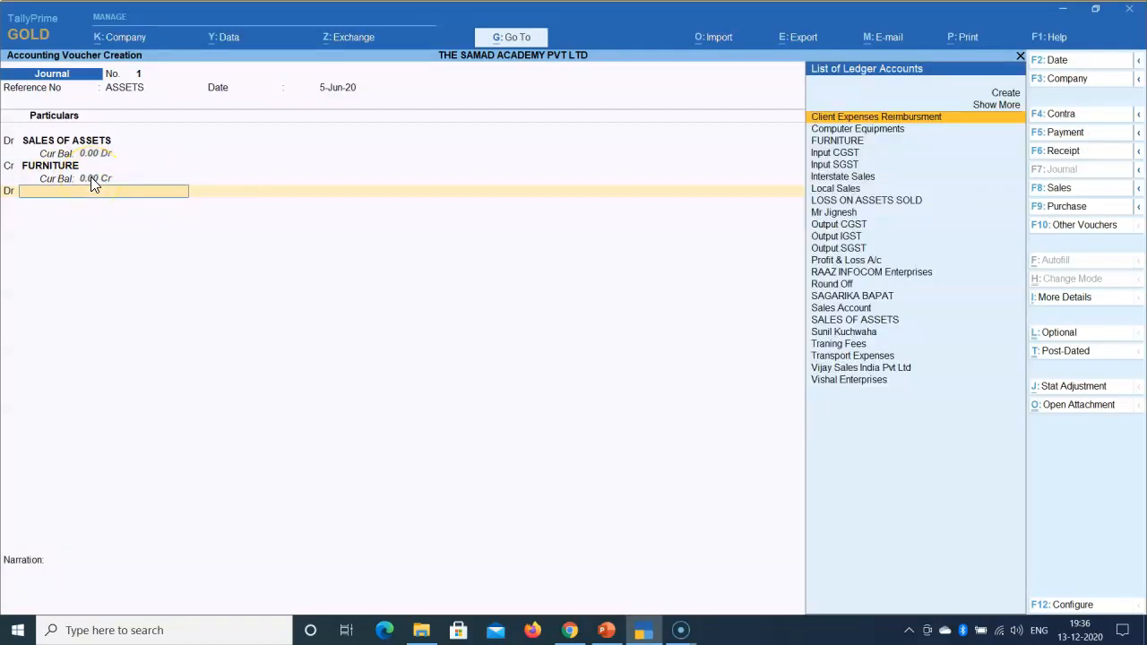
text(LO)
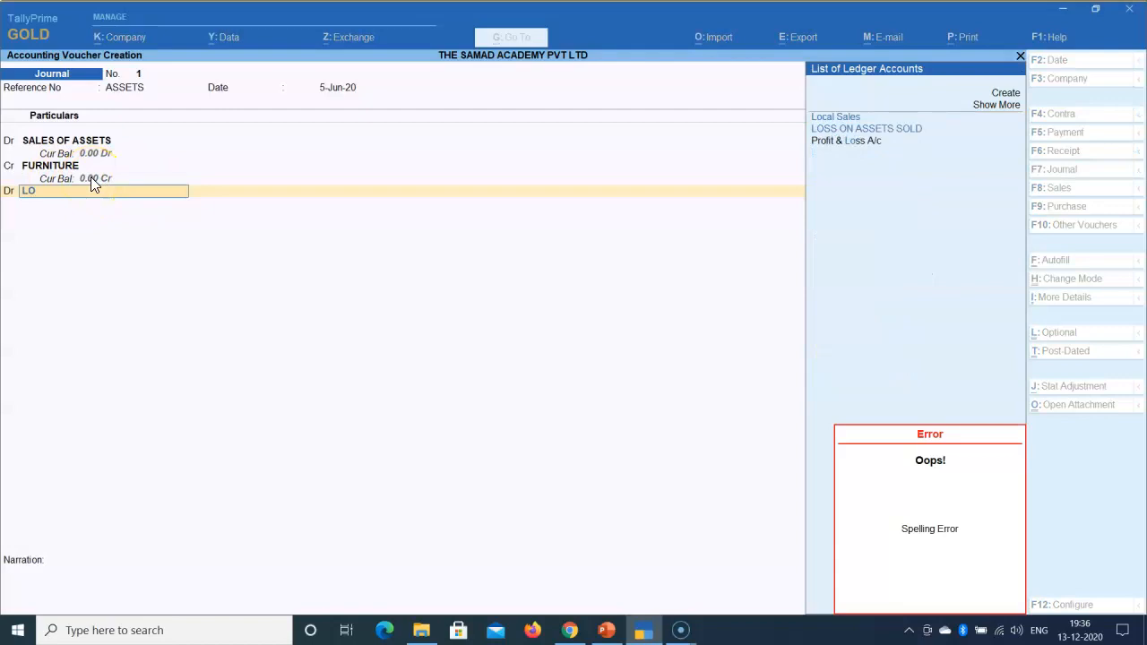
key(Down)
key(Return)
key(BackSpace)
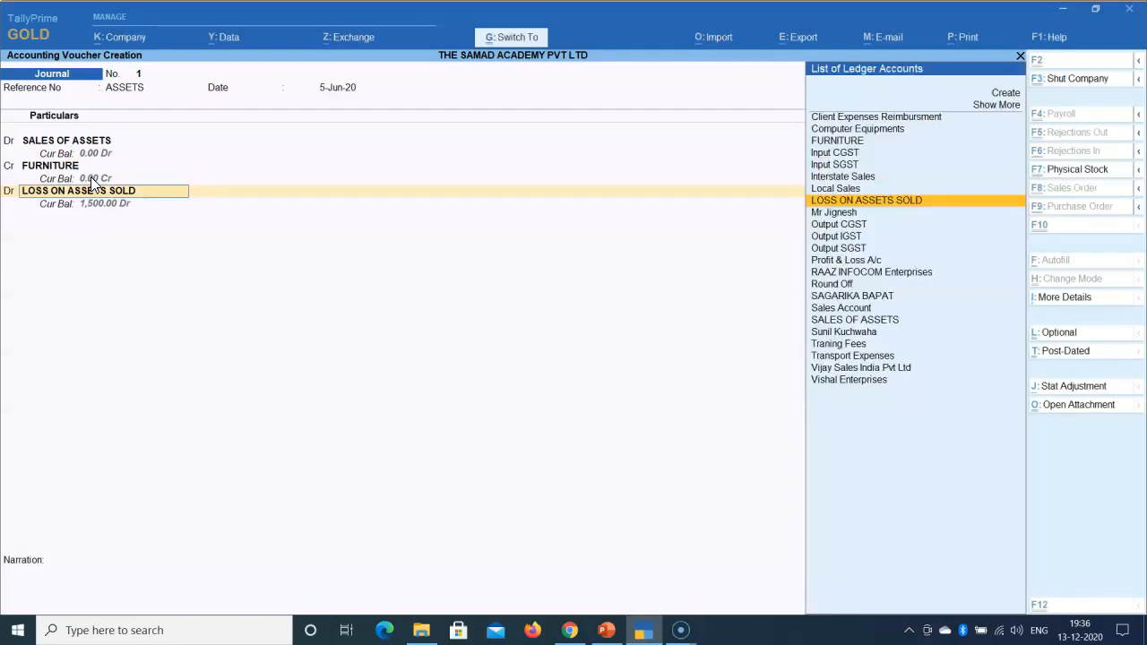
key(ctrl+Return)
key(Return)
key(Return)
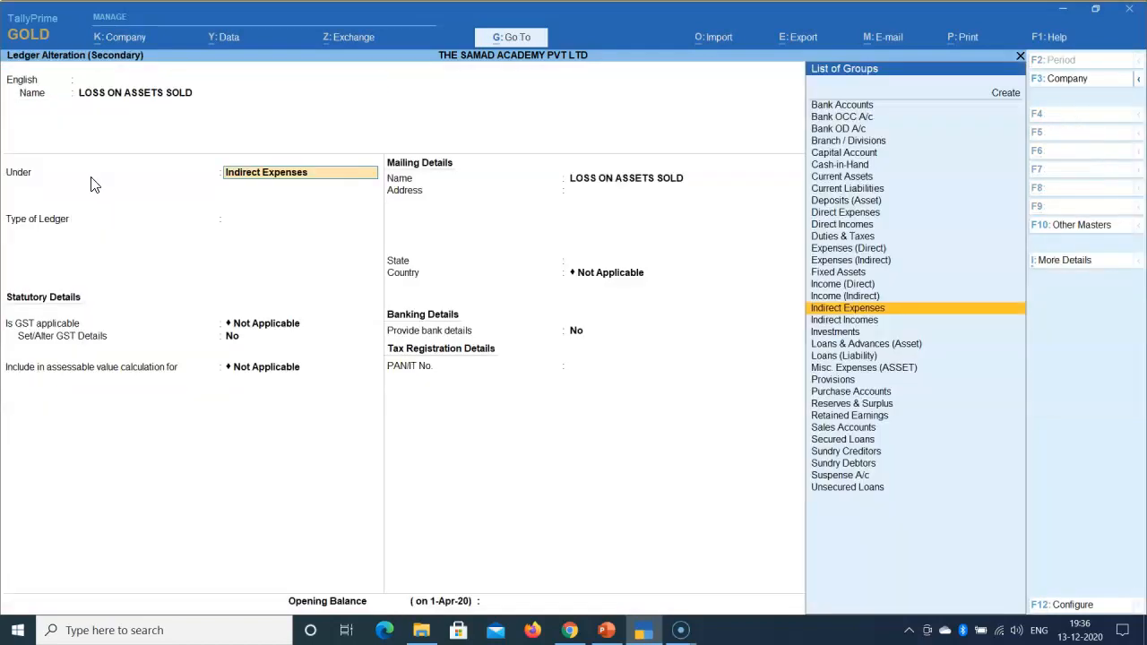
key(ctrl+a)
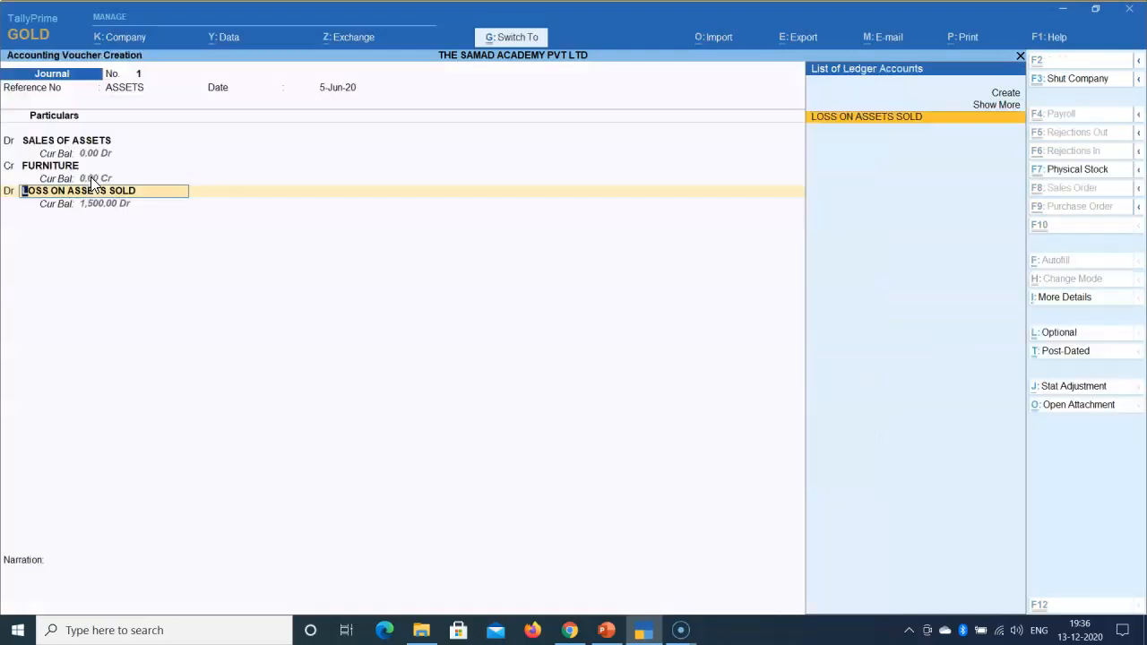
key(Return)
key(Return)
Step: Enter the narration BEING SALES REVENUE ADJSUTED WITH FA LEDGER, save the journal voucher and leave voucher creation
text(BEIN)
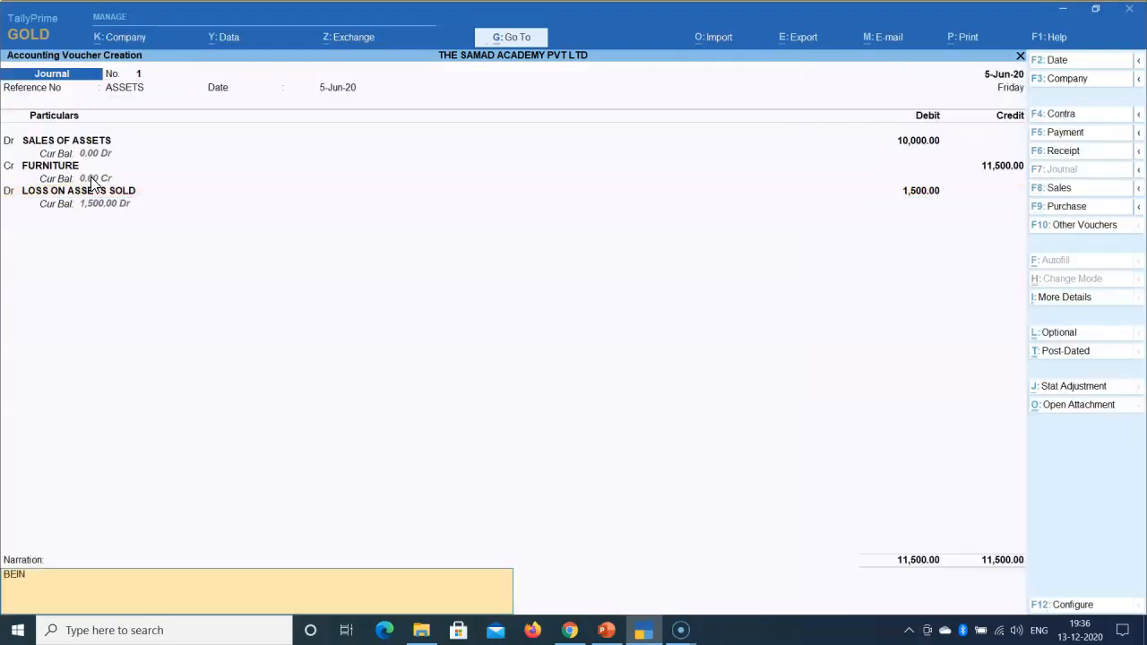
text(G SALES REVENUE ADJS)
text(UTED WIT)
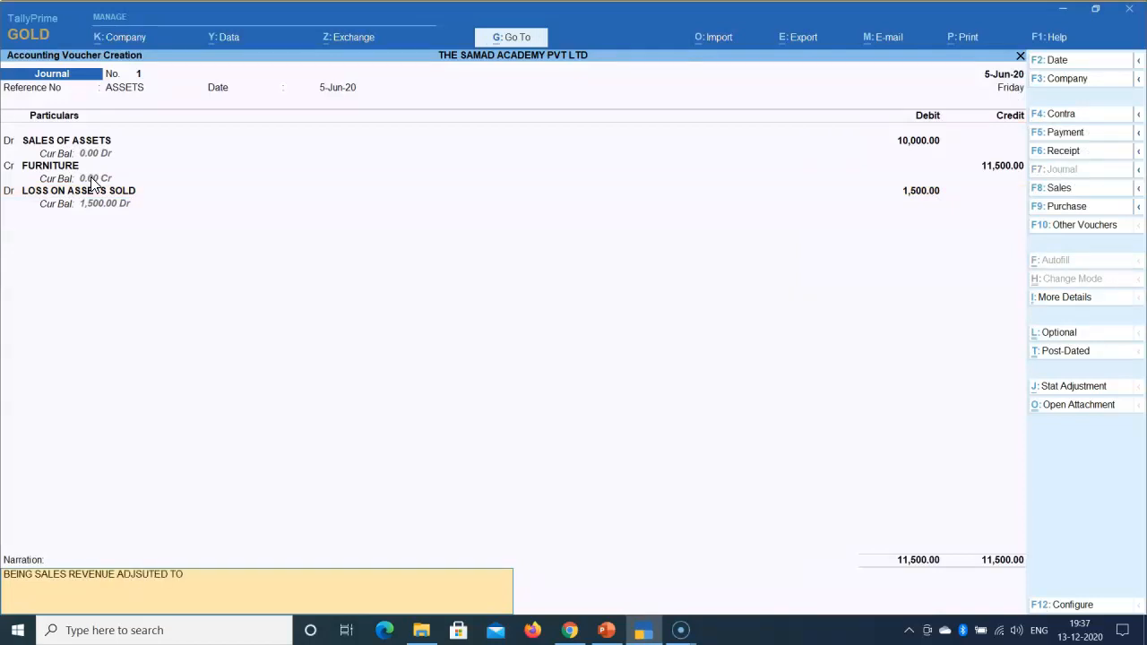
text(H FA LEDGER)
key(Return)
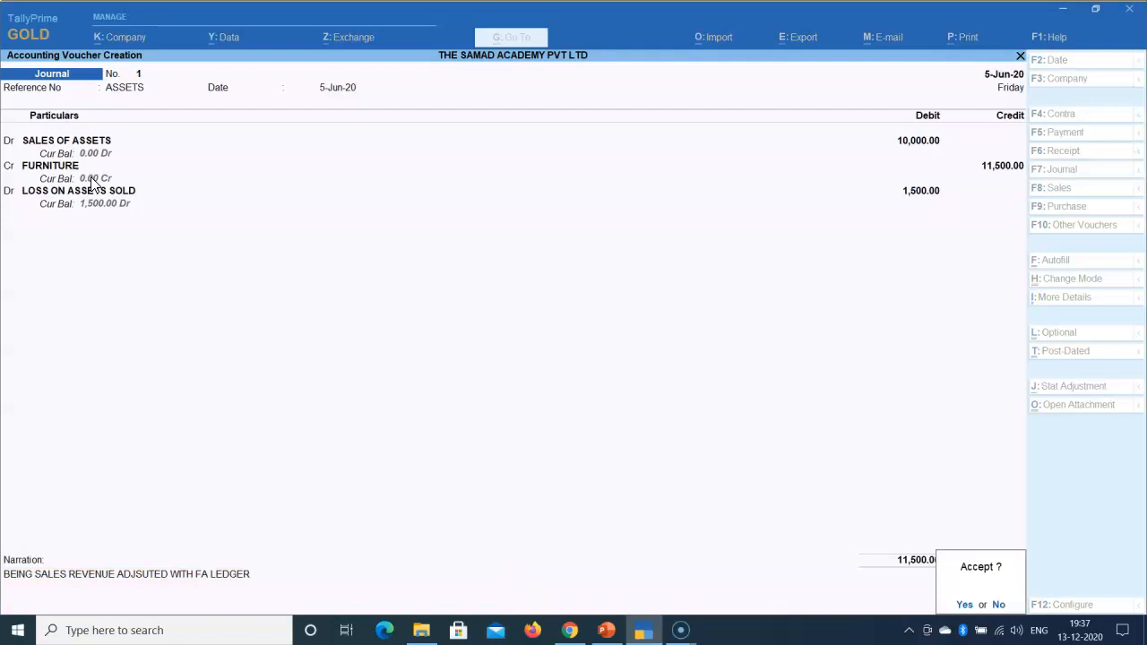
key(Return)
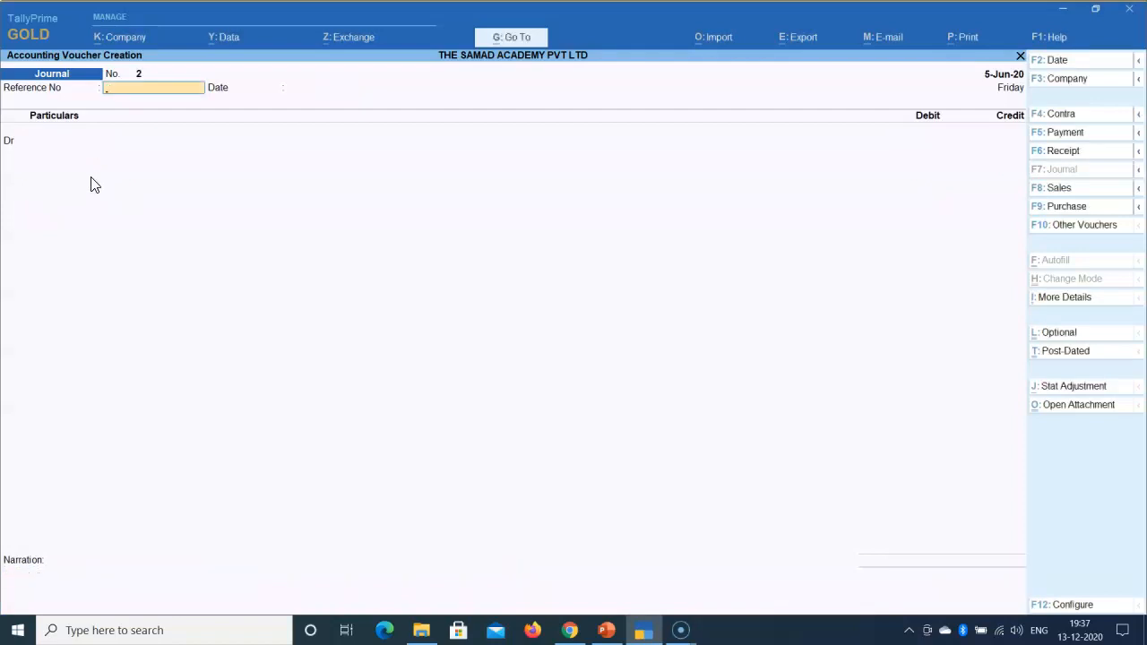
key(Escape)
key(Return)
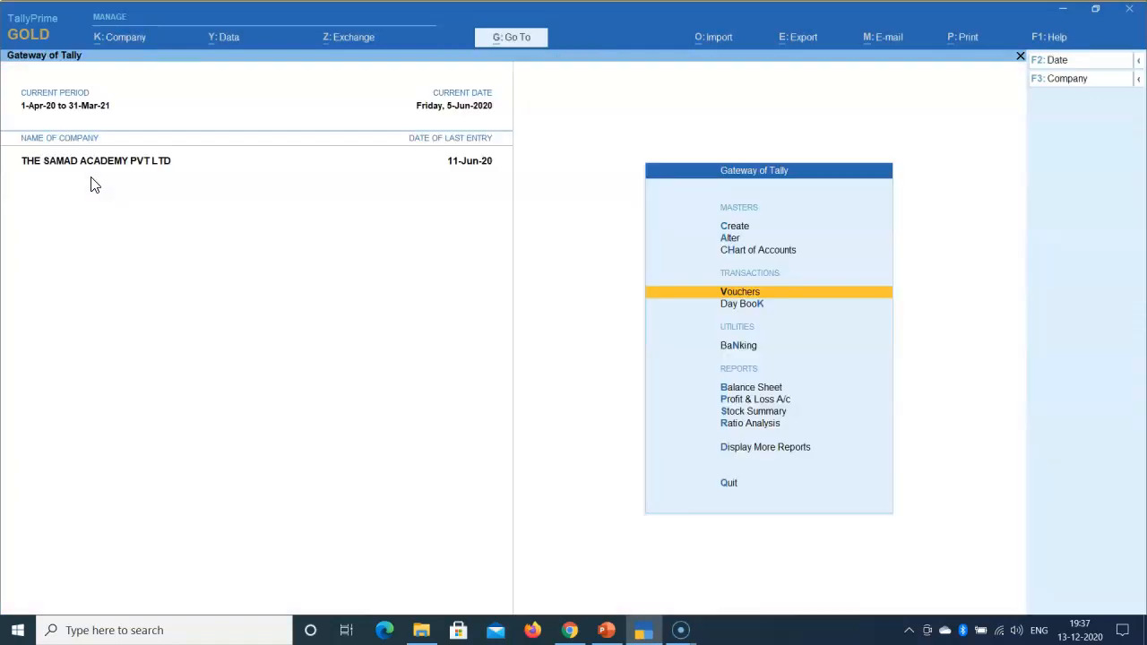
Step: Review the Profit & Loss A/c, including the breakdown of one of its groups, and close the report
key(p)
key(Right)
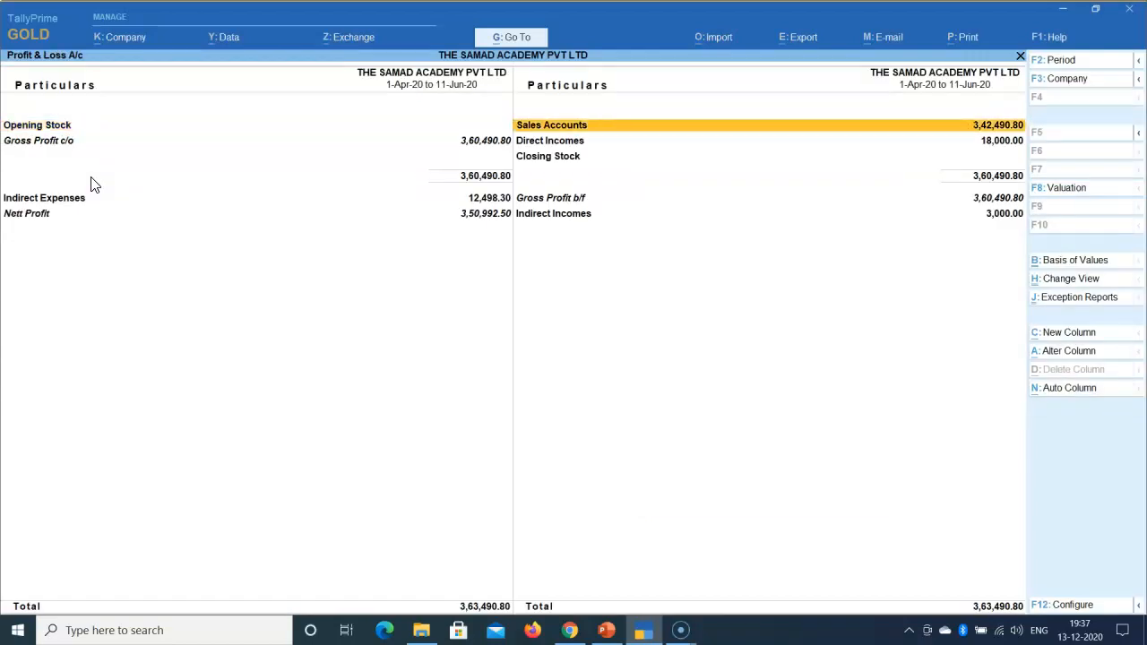
key(Return)
key(Up)
key(Down)
key(Up)
key(Down)
key(Up)
key(Up)
key(Down)
key(Down)
key(Escape)
key(Escape)
Step: Check the Fixed Assets group in the Balance Sheet for the effect of the furniture adjustment
key(Down)
key(Up)
key(Up)
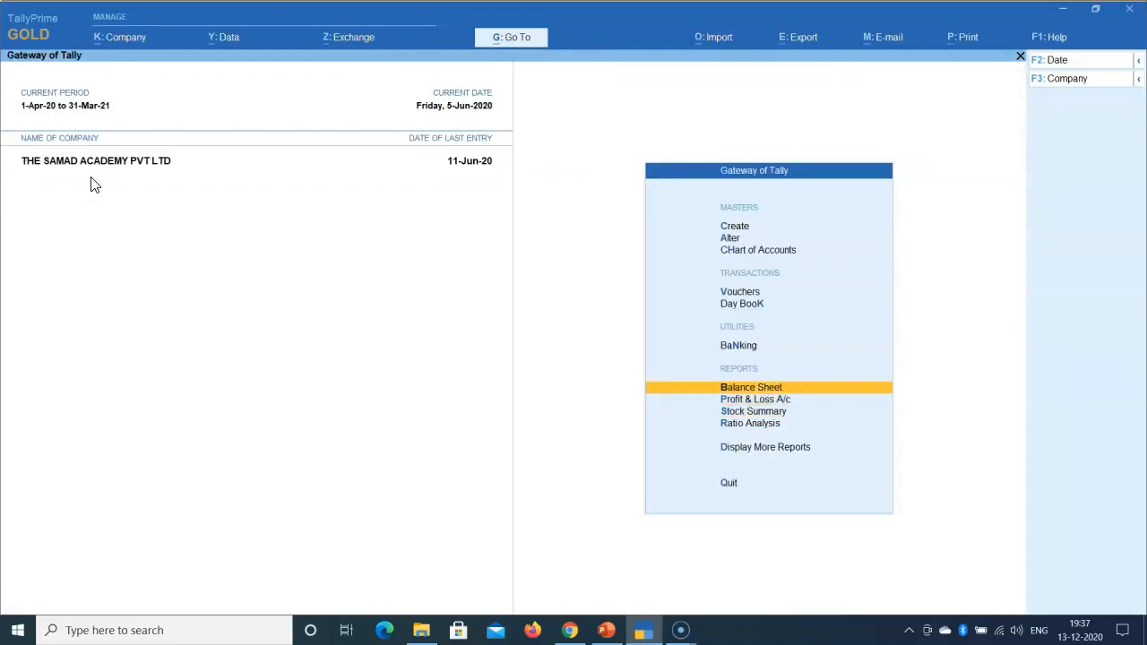
key(Return)
key(Right)
key(Return)
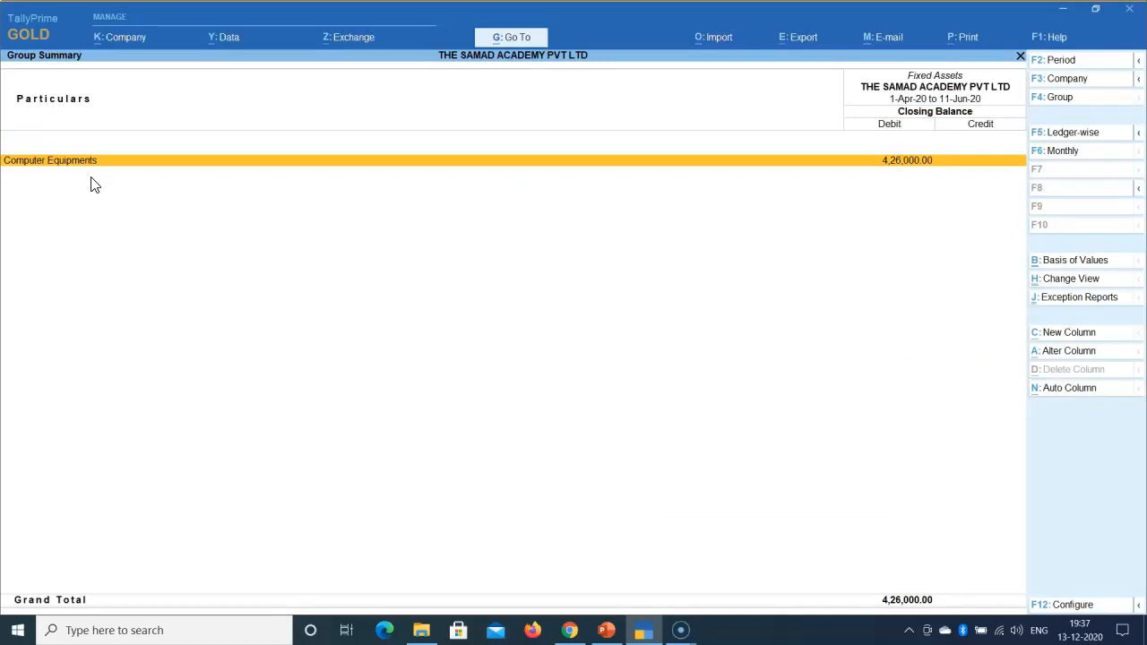
key(Escape)
key(Escape)
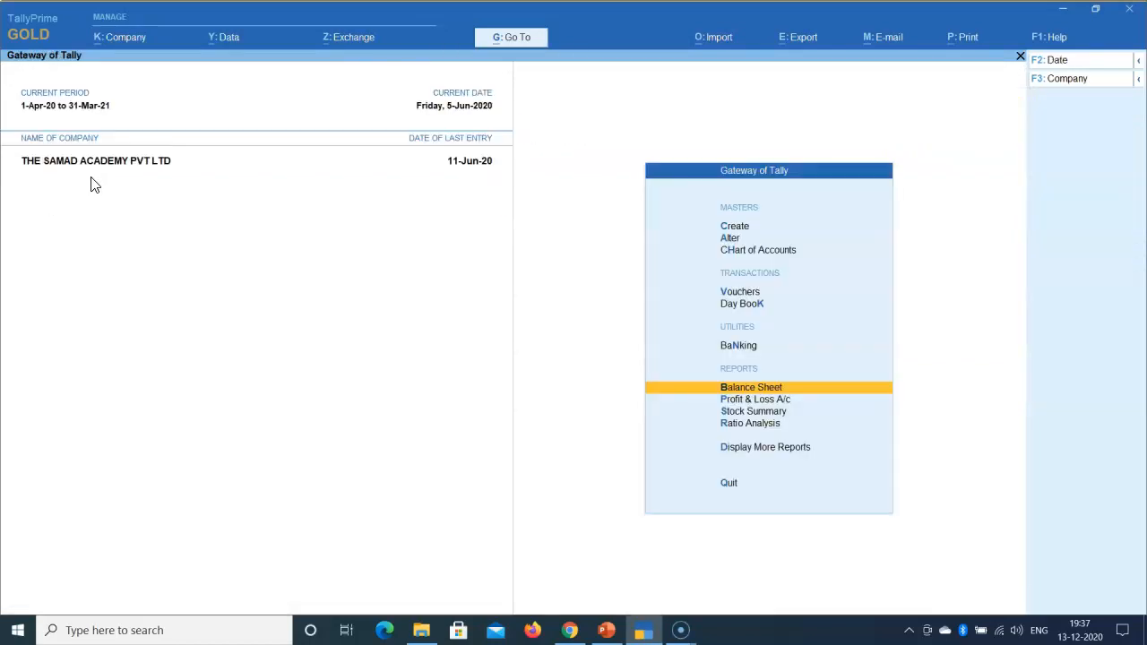
Step: Examine the ledger vouchers of FURNITURE and of SALES OF ASSETS, then return to the Gateway of Tally
text(dalFUR)
key(Return)
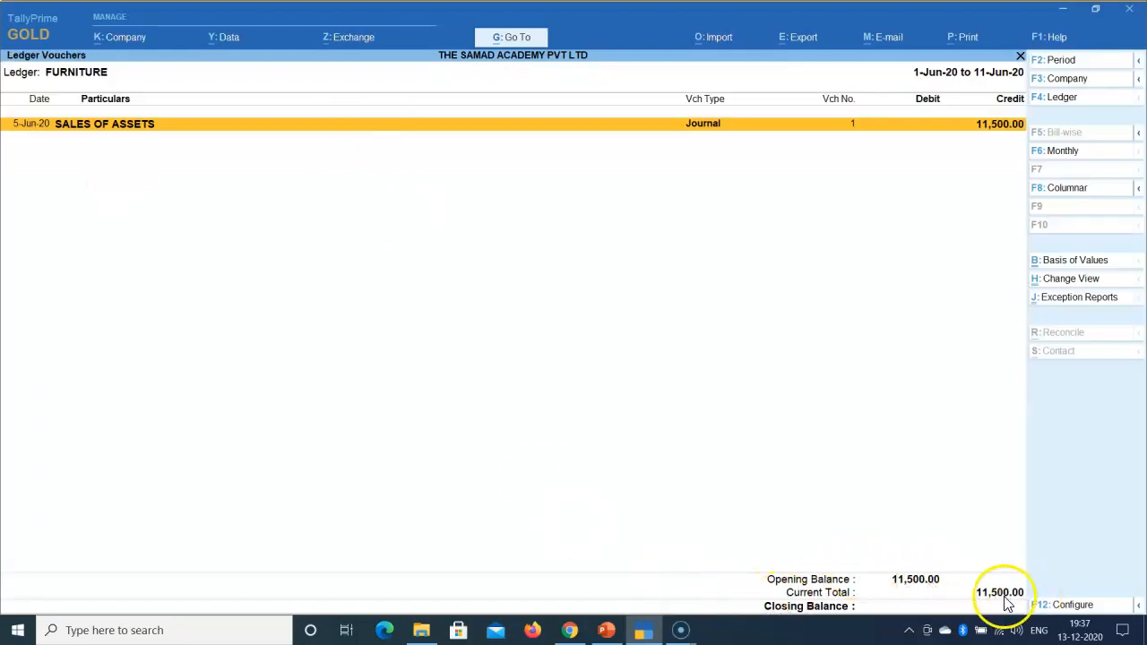
key(F4)
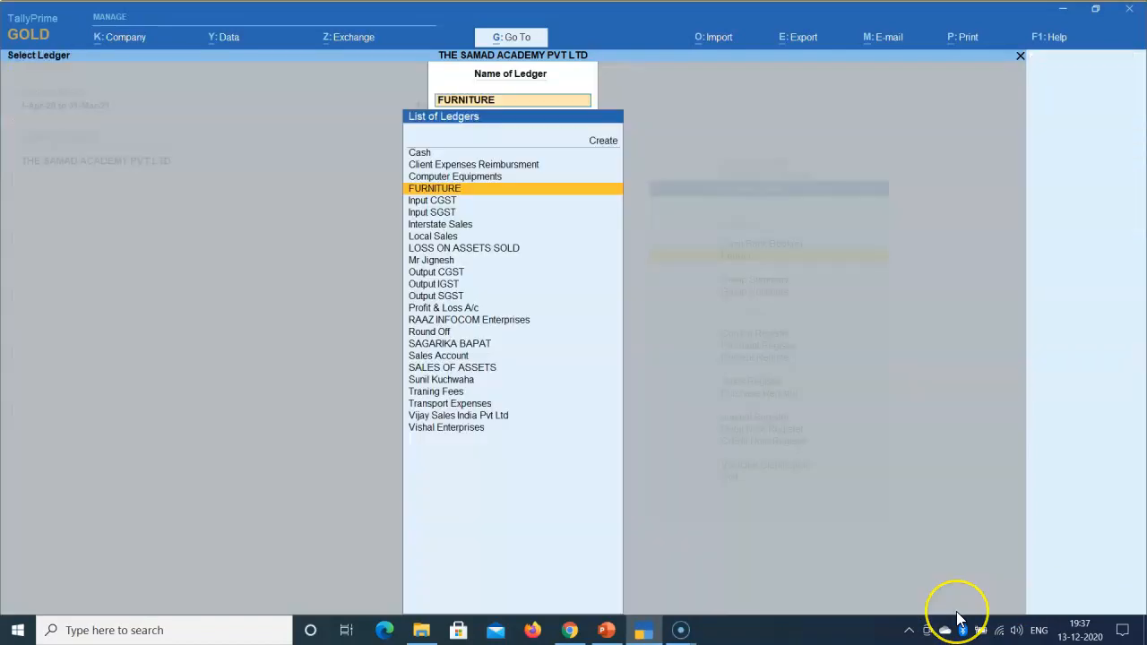
text(SAL)
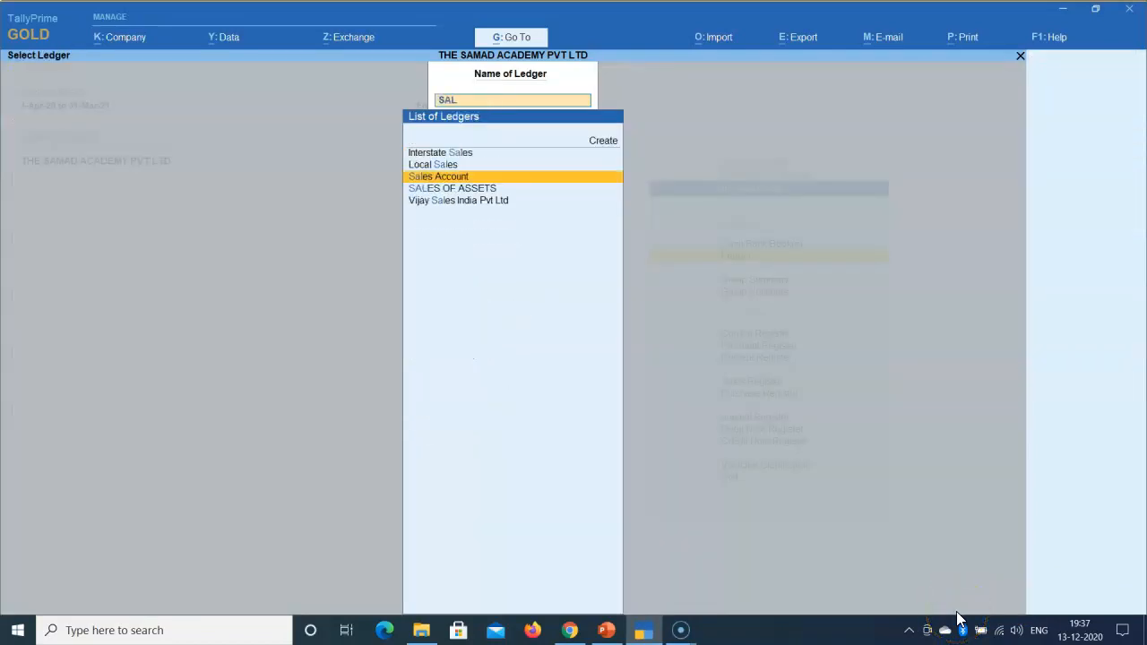
key(Down)
key(Return)
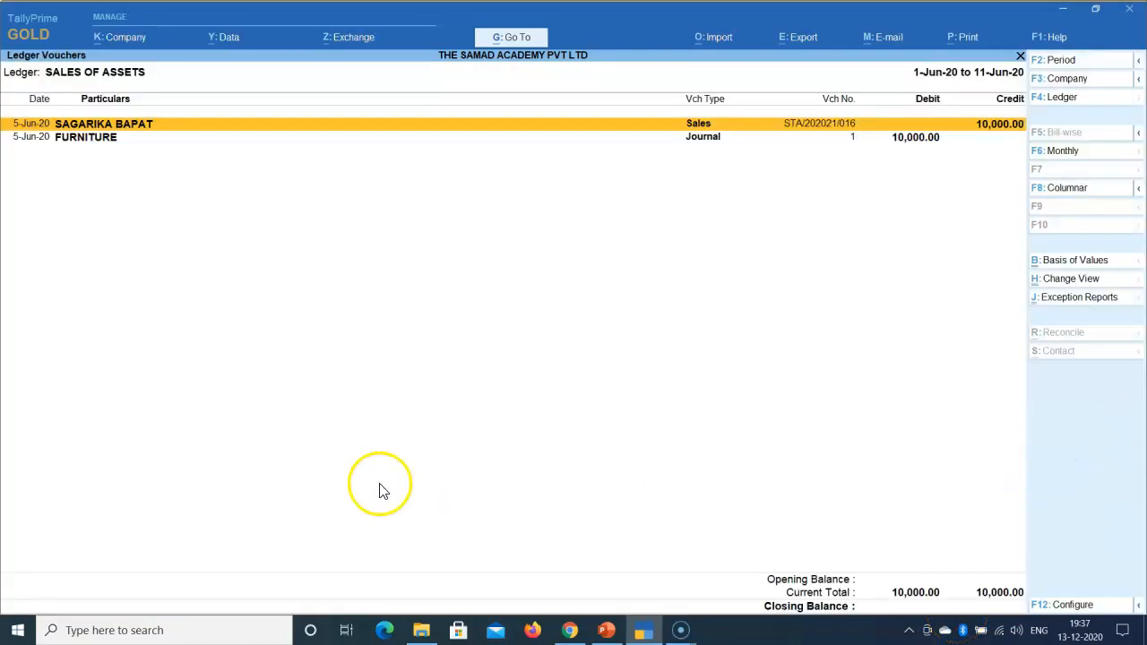
click(73, 138)
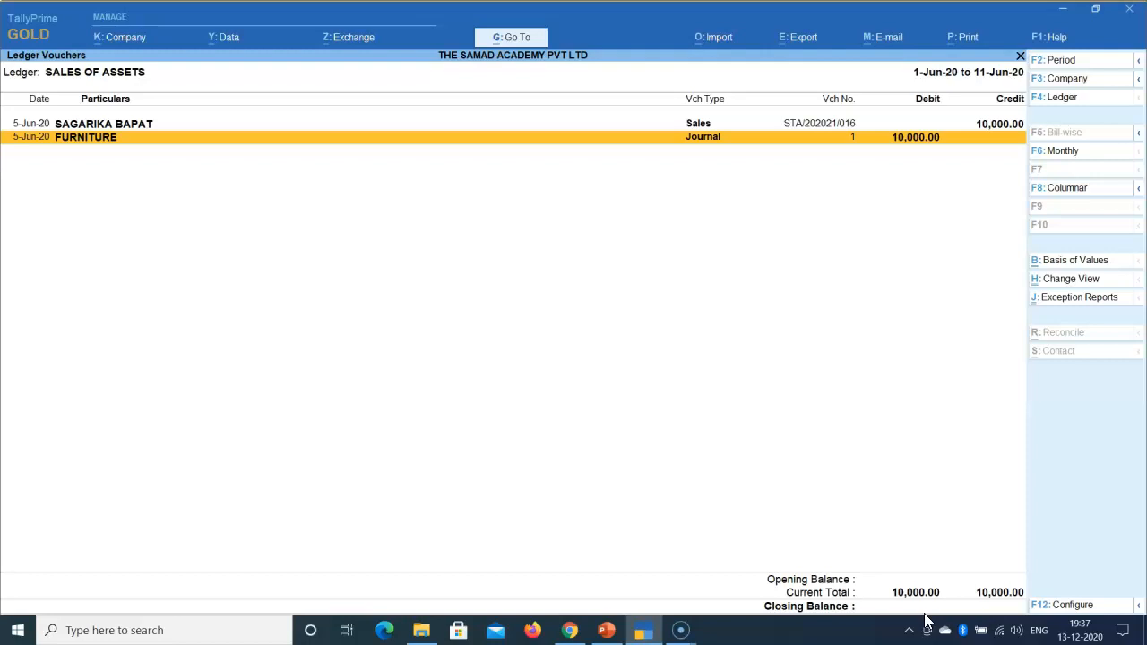
key(Escape)
key(Escape)
key(Escape)
key(Escape)
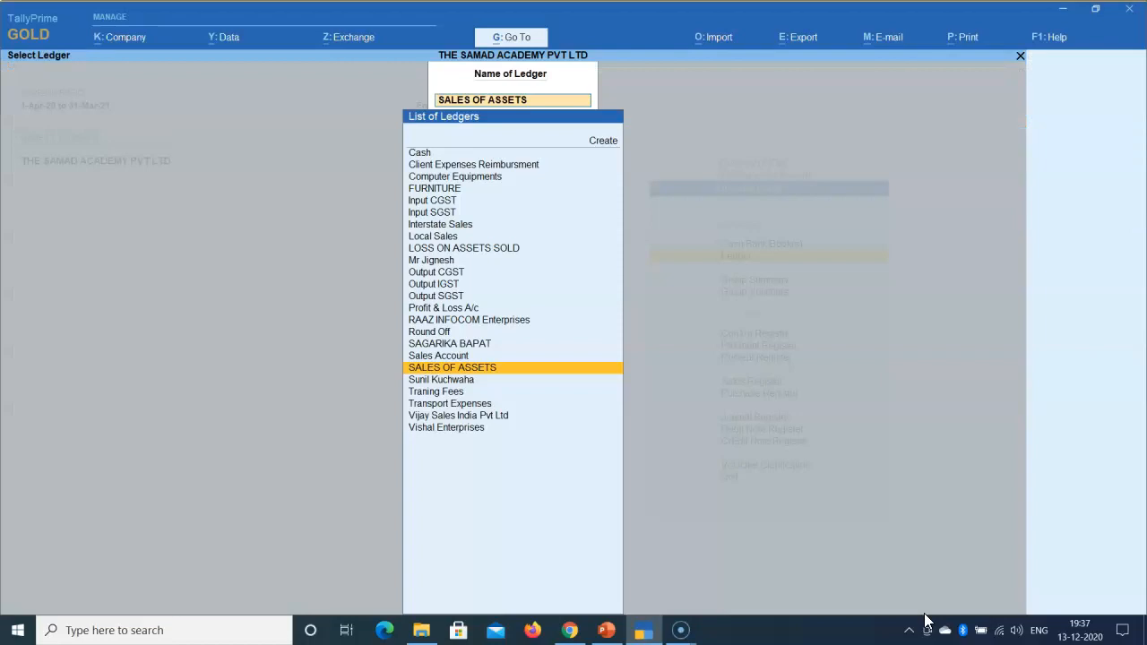
Step: Start another journal voucher without a reference and debit the customer's ledger with 11,800
key(Down)
key(Down)
key(Down)
key(Down)
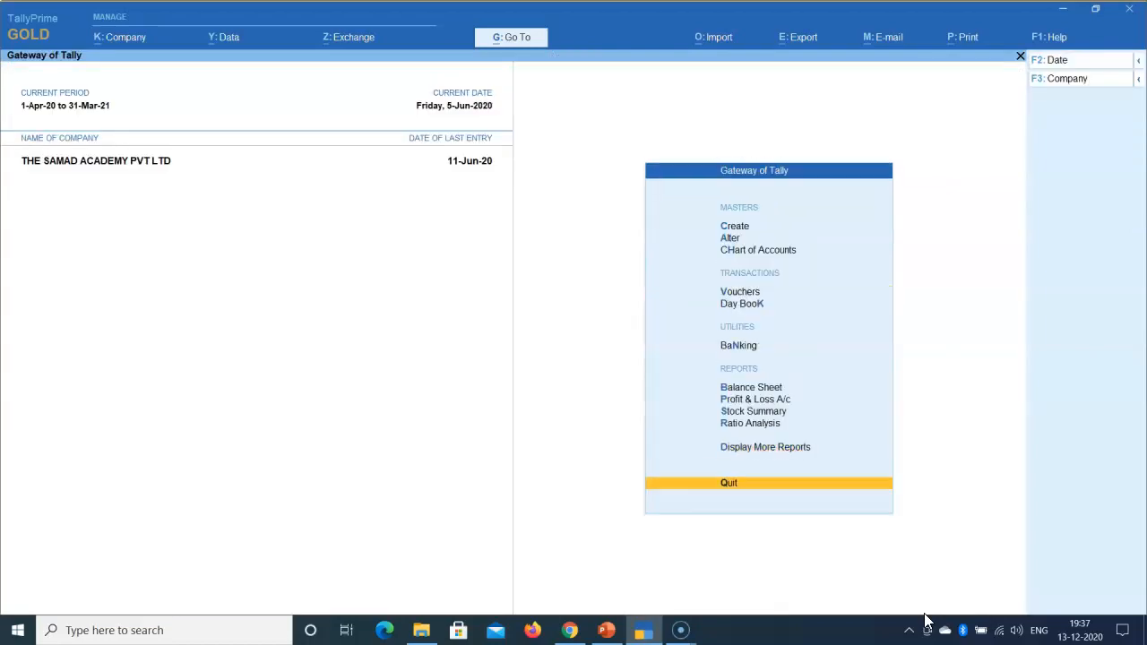
key(Return)
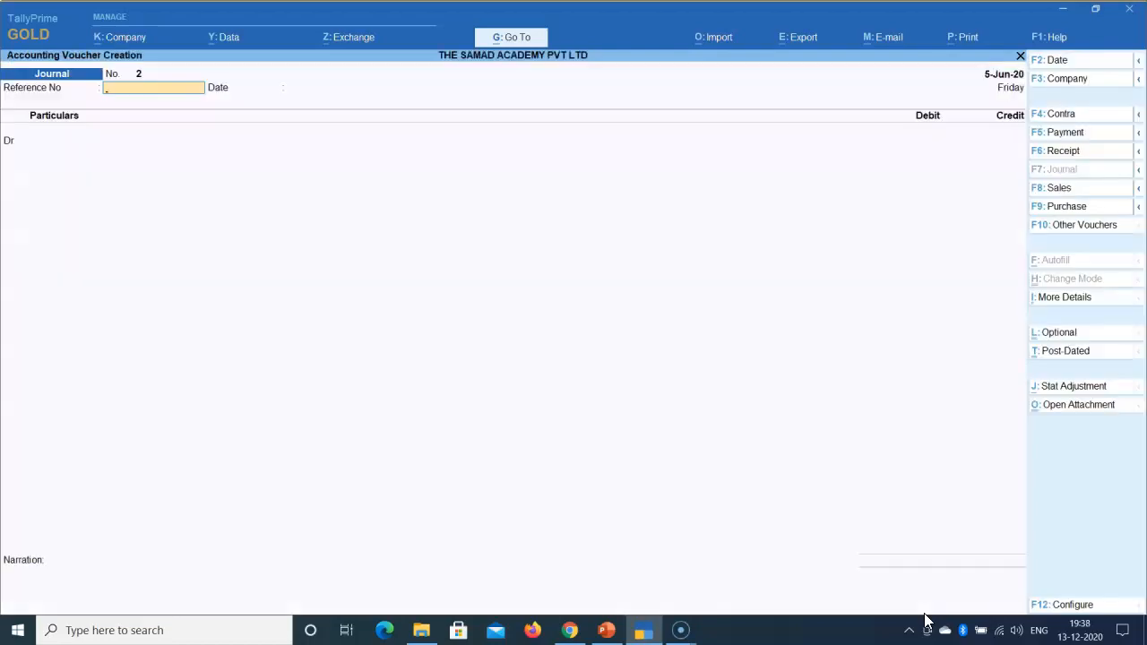
key(Return)
key(Return)
text(SAGA)
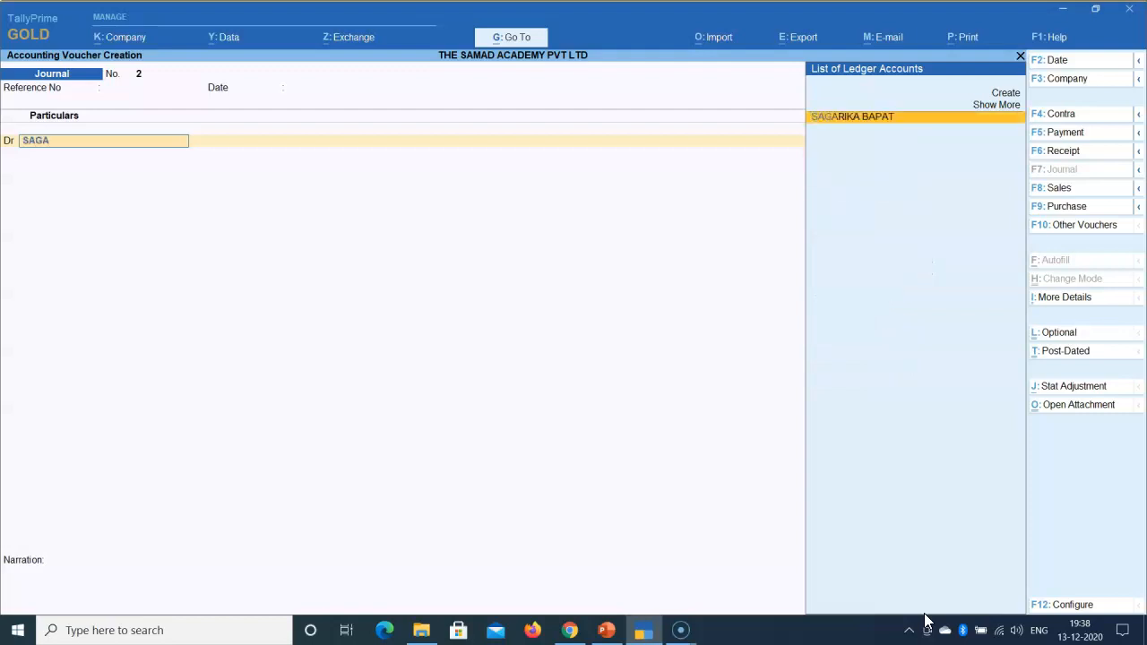
key(Return)
text(11800)
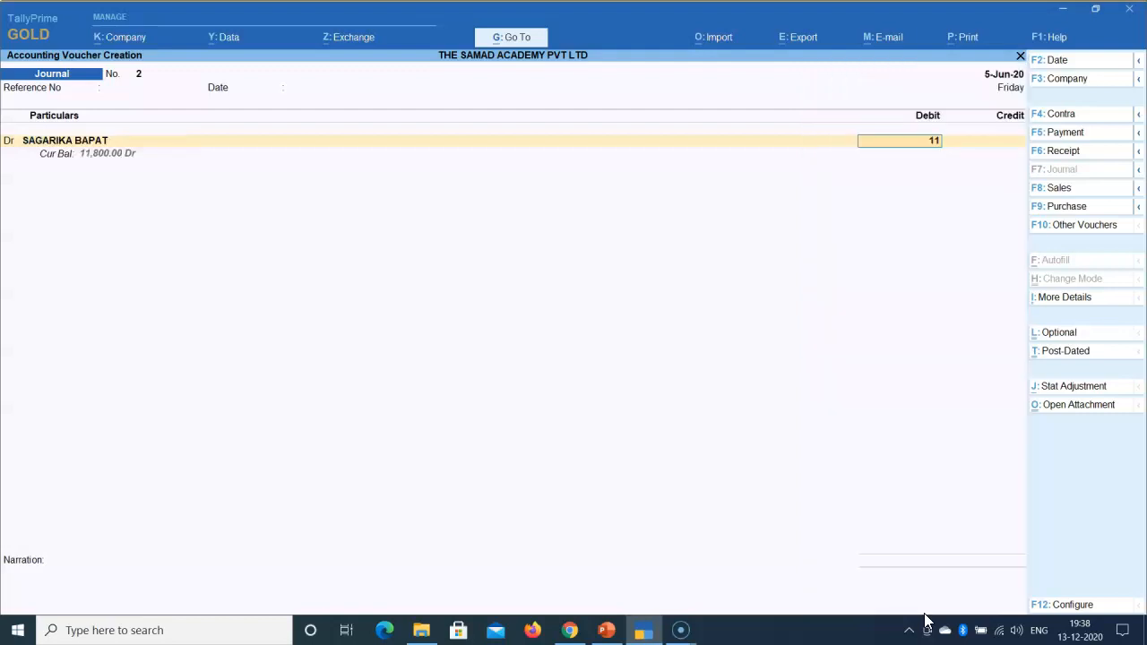
key(BackSpace)
key(BackSpace)
text(00)
key(Return)
Step: Allocate the customer's 11,800 debit to New Ref 2, accepting the default bill-wise details
key(Down)
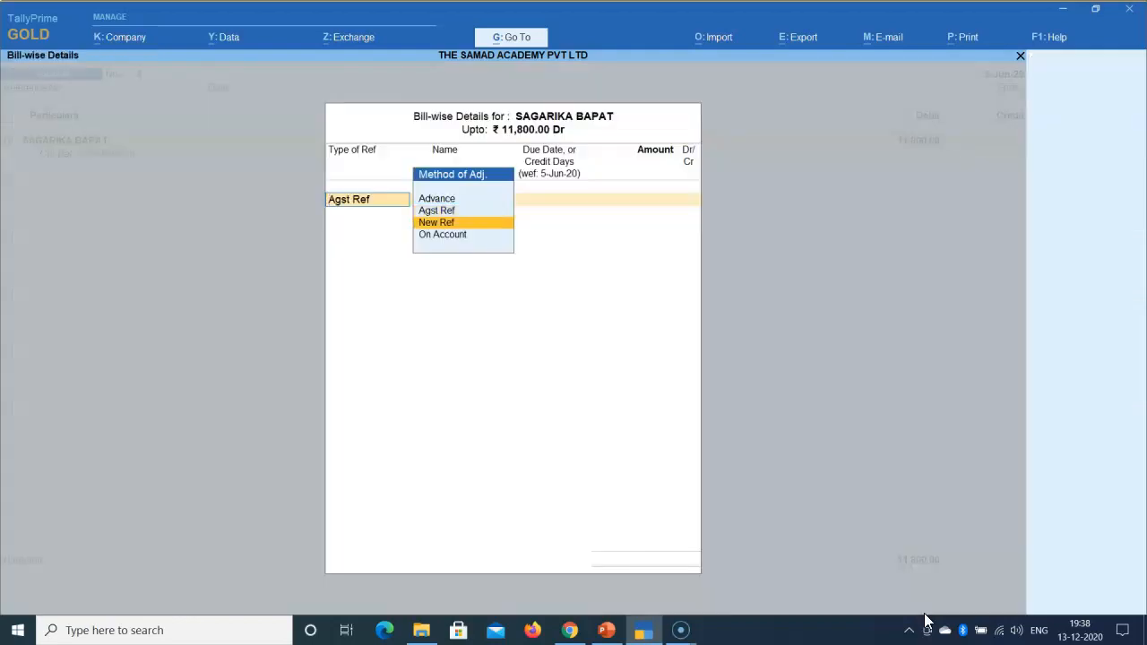
key(Return)
key(Return)
key(Return)
key(Return)
key(Return)
key(Return)
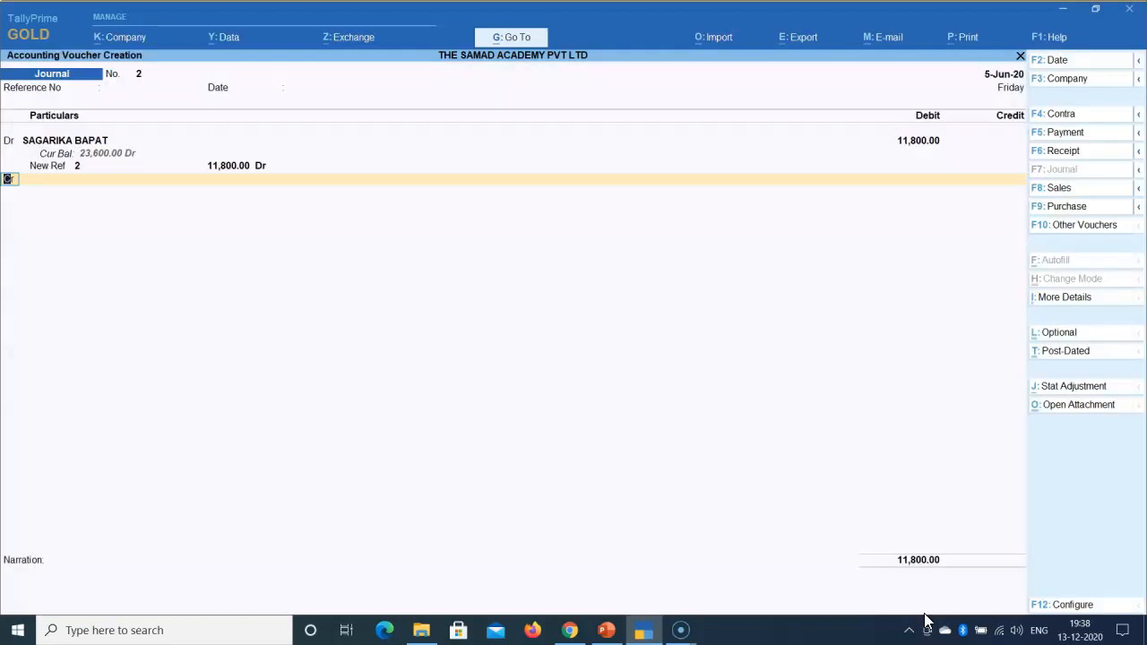
Step: Choose FURNITURE as the credit ledger, look for a sales nature of transaction and set its tax classification to Purchase Taxable
text(FUR)
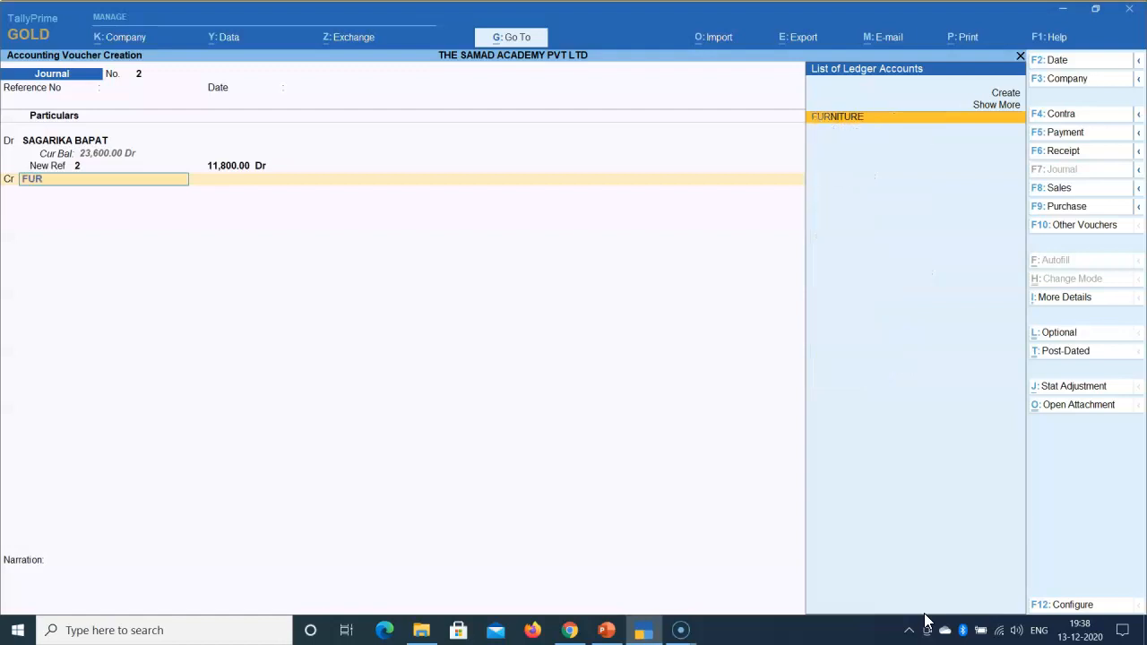
key(Return)
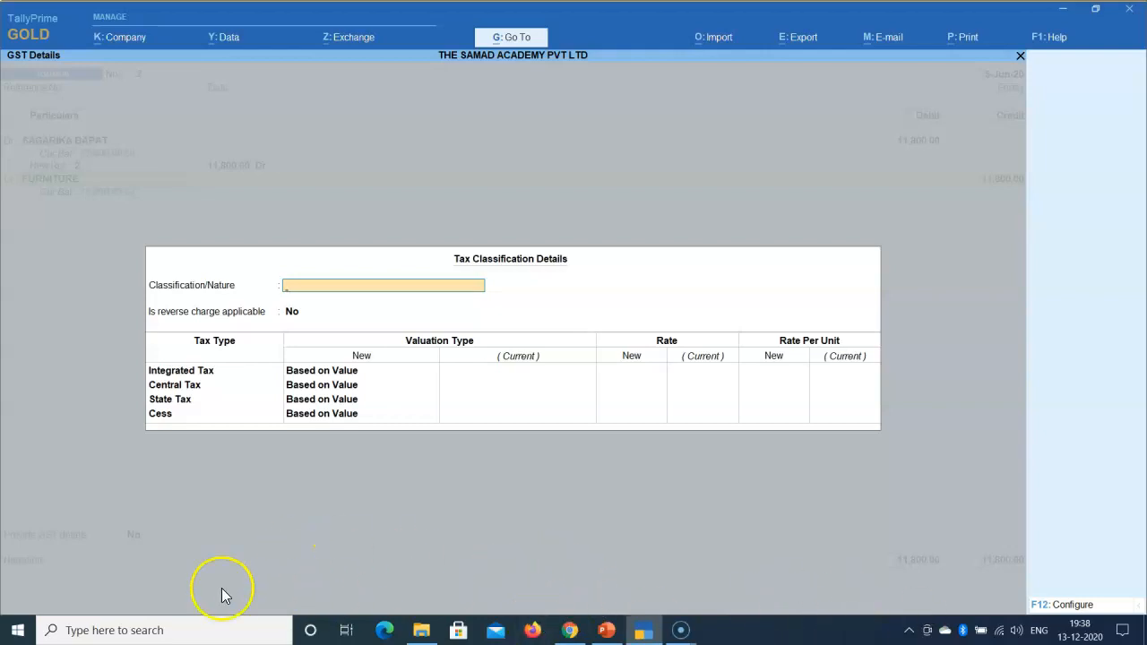
text(SA)
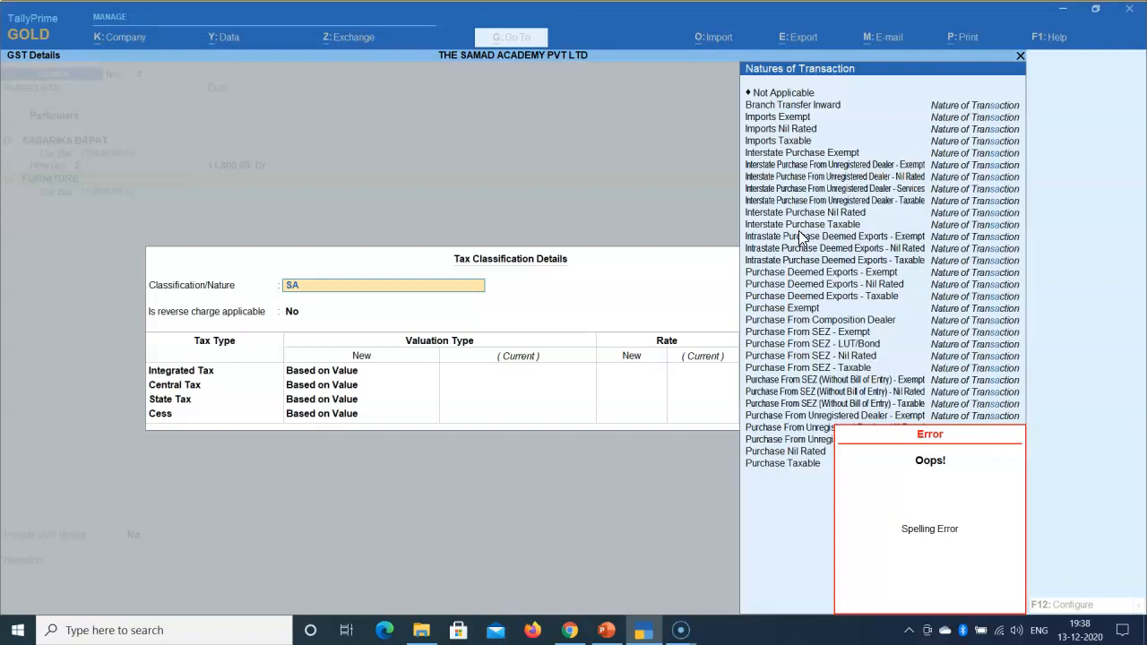
key(Down)
key(Down)
key(Down)
key(Down)
key(Down)
key(Down)
key(Down)
key(Down)
key(Down)
key(Down)
key(Down)
key(Down)
key(Down)
key(Down)
key(Down)
key(Down)
key(Down)
key(Down)
key(Down)
key(Down)
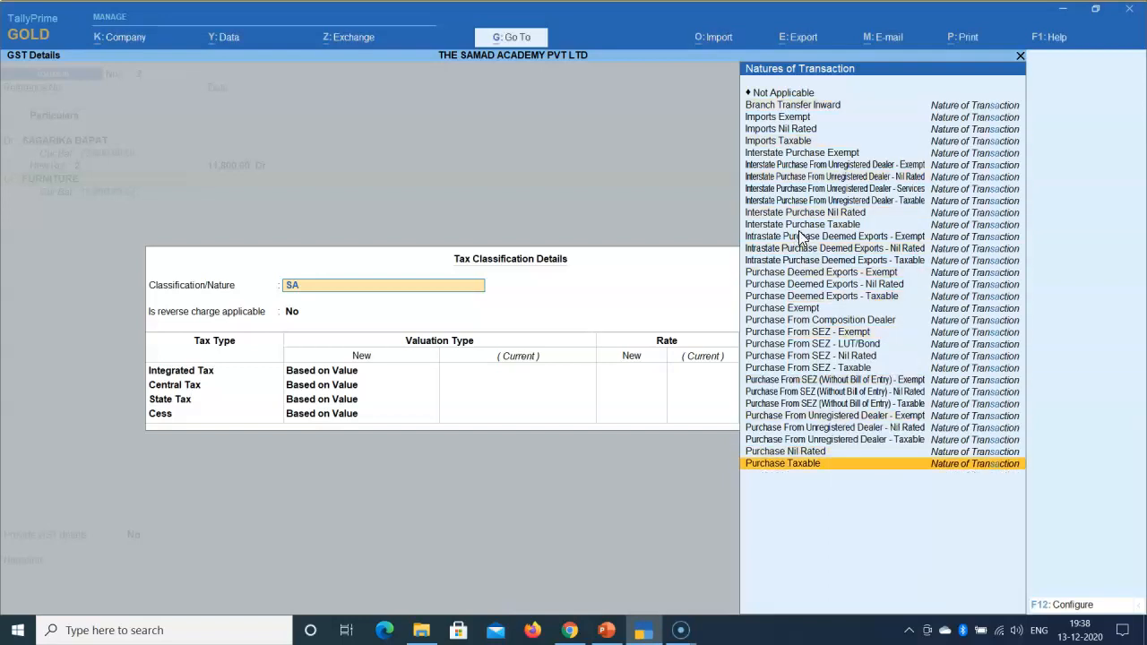
key(Return)
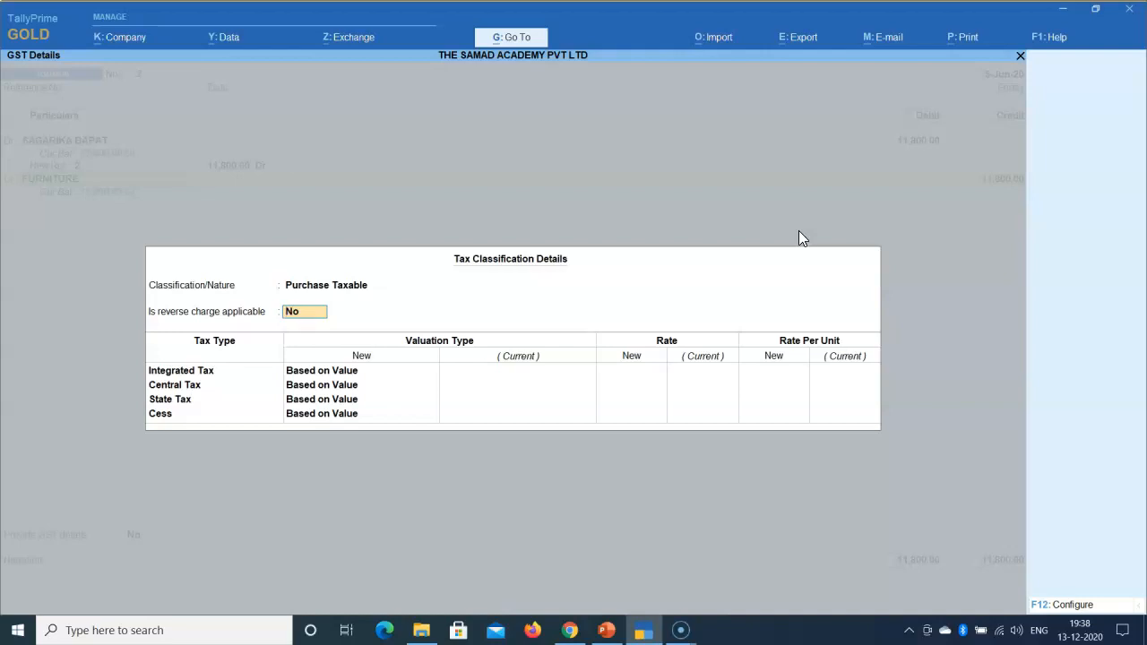
Step: Recheck the available natures of transaction, accept the tax classification details and skip the inventory allocation for FURNITURE
key(BackSpace)
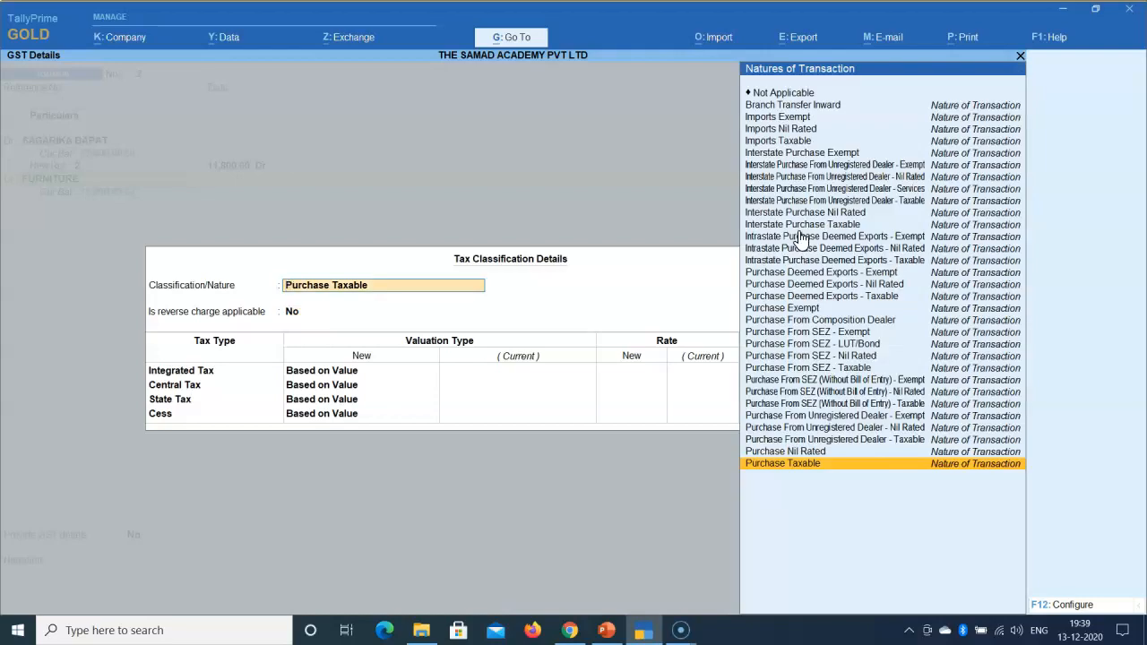
key(Return)
key(Return)
key(Return)
key(Return)
key(Return)
key(Return)
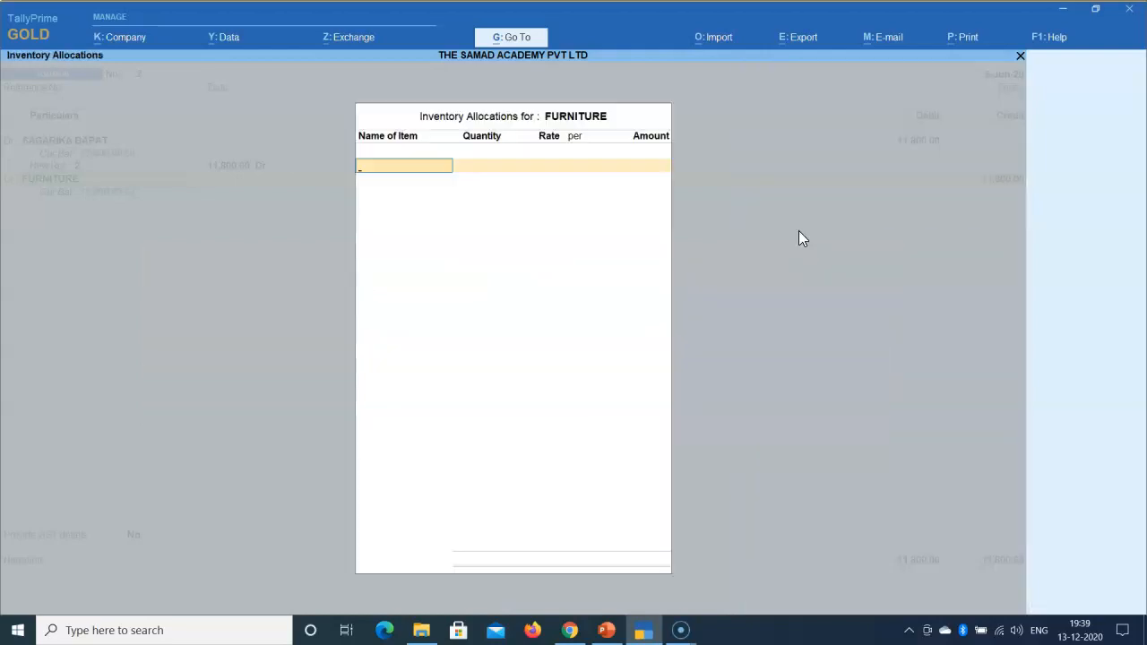
key(Escape)
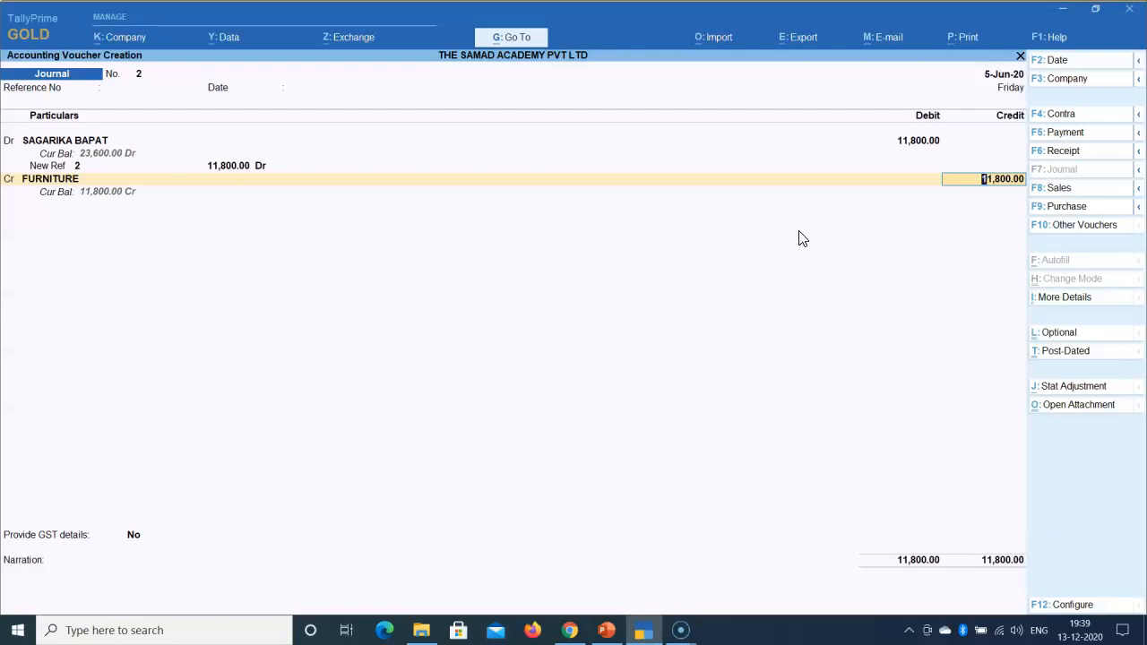